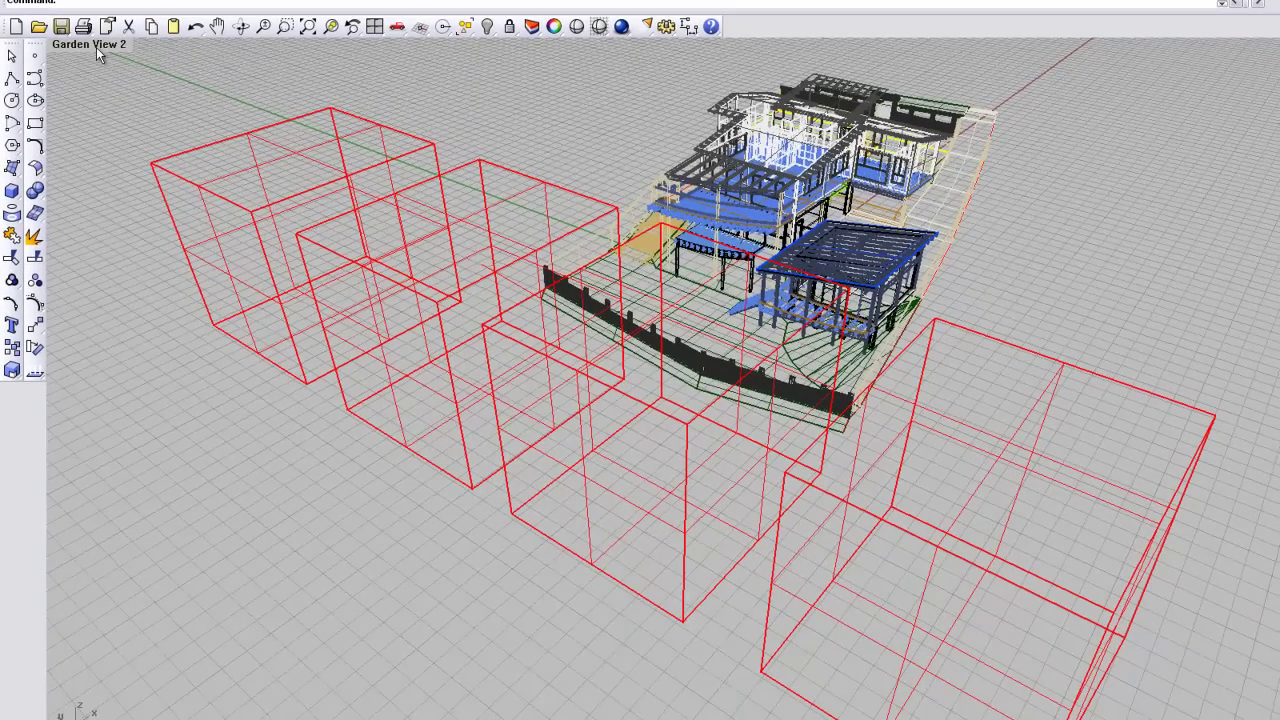
Switch the viewport to Shaded display and show the Layers panel.
{"action": "left_click", "coordinate": [98, 54]}
{"action": "left_click", "coordinate": [100, 92]}
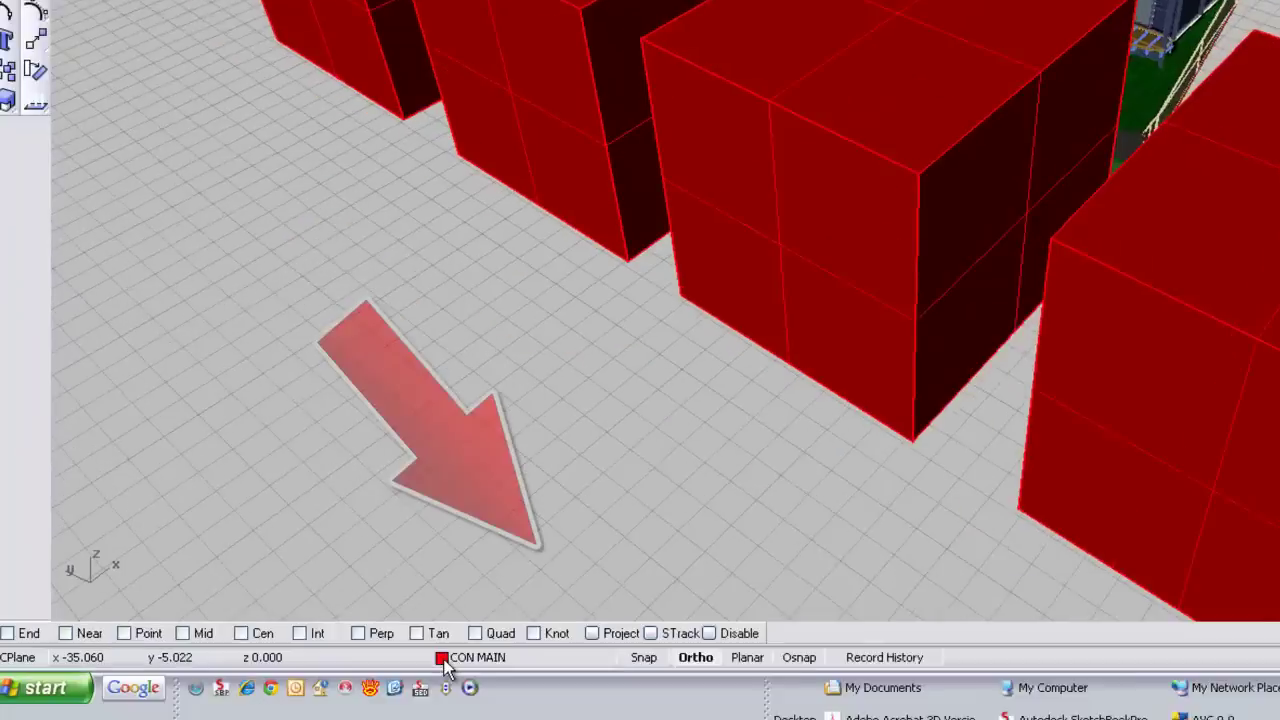
{"action": "left_click", "coordinate": [447, 657]}
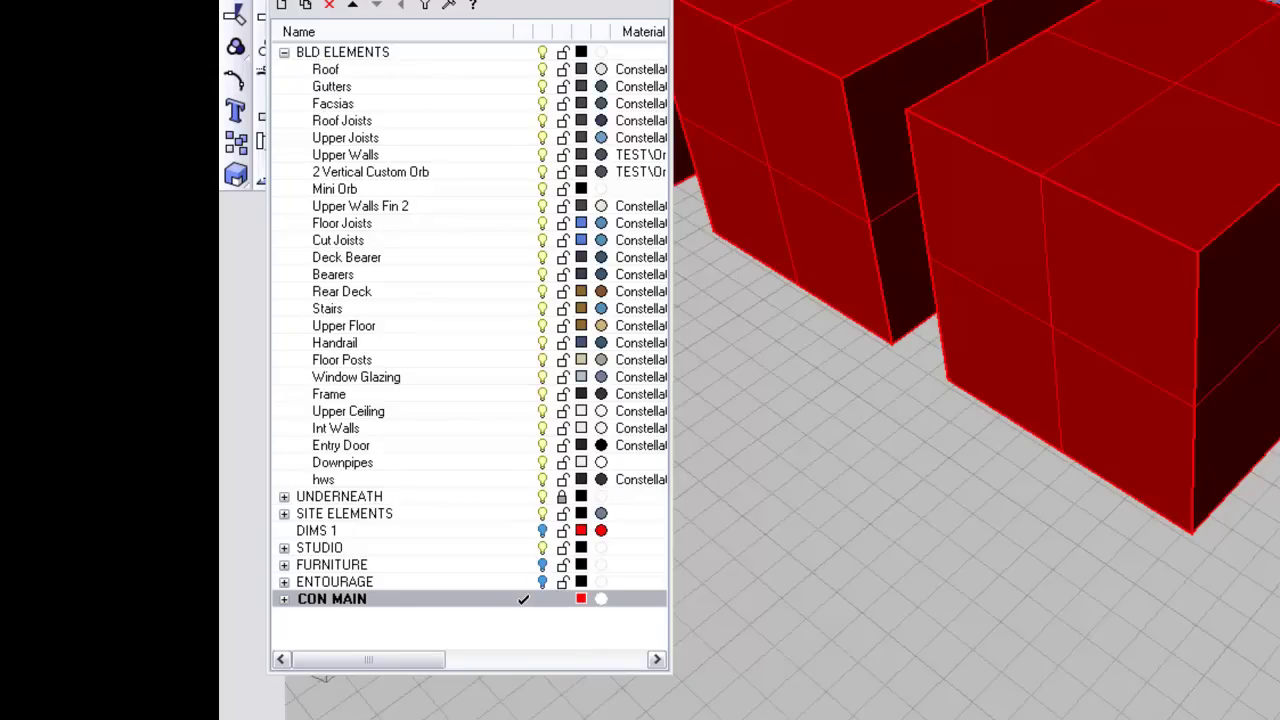
Shrink the Layers panel to a floating window at CON MAIN, widened to show Material Library.
{"action": "left_click_drag", "start_coordinate": [529, 2], "coordinate": [523, 443]}
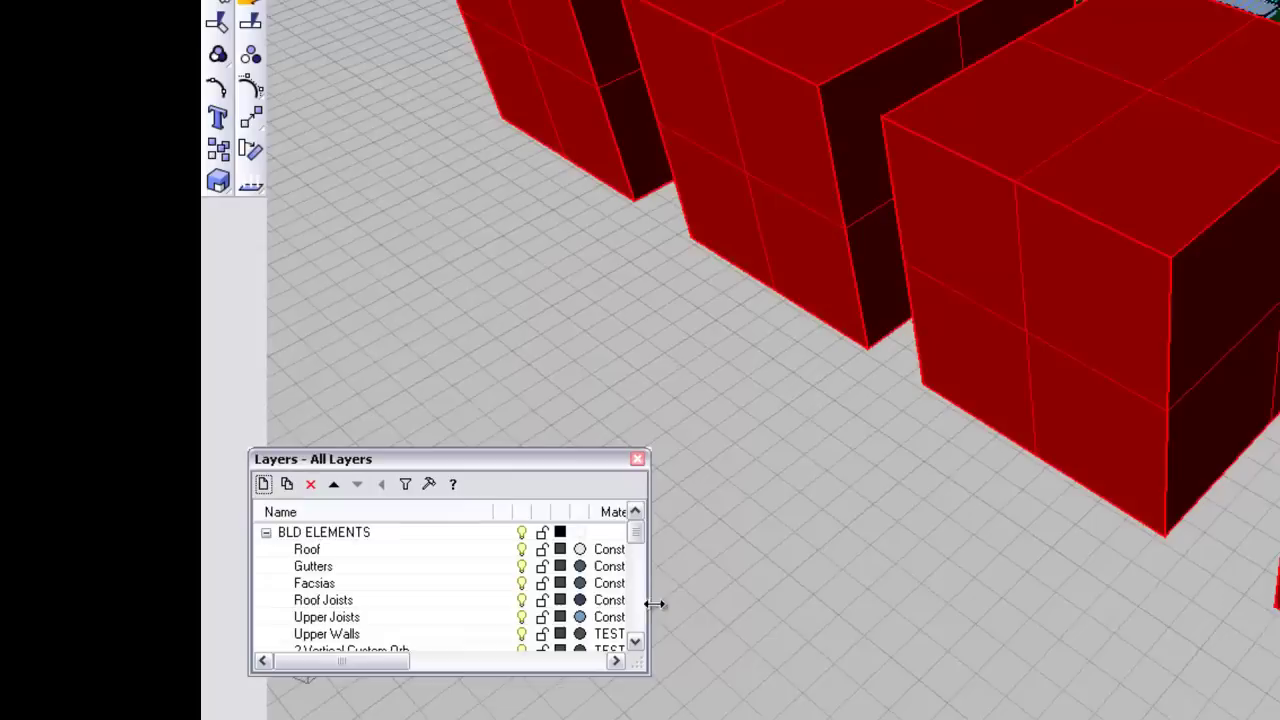
{"action": "left_click_drag", "start_coordinate": [420, 571], "coordinate": [396, 649]}
{"action": "left_click_drag", "start_coordinate": [281, 503], "coordinate": [309, 163]}
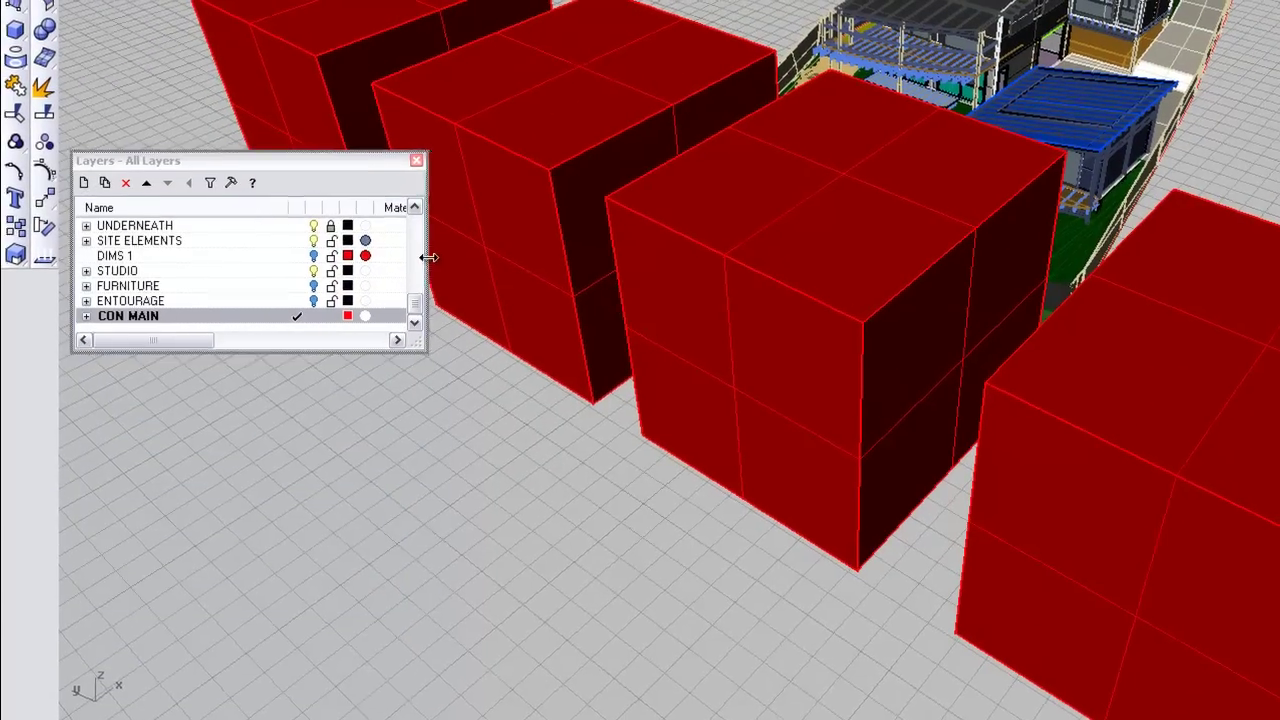
{"action": "left_click_drag", "start_coordinate": [423, 257], "coordinate": [501, 262]}
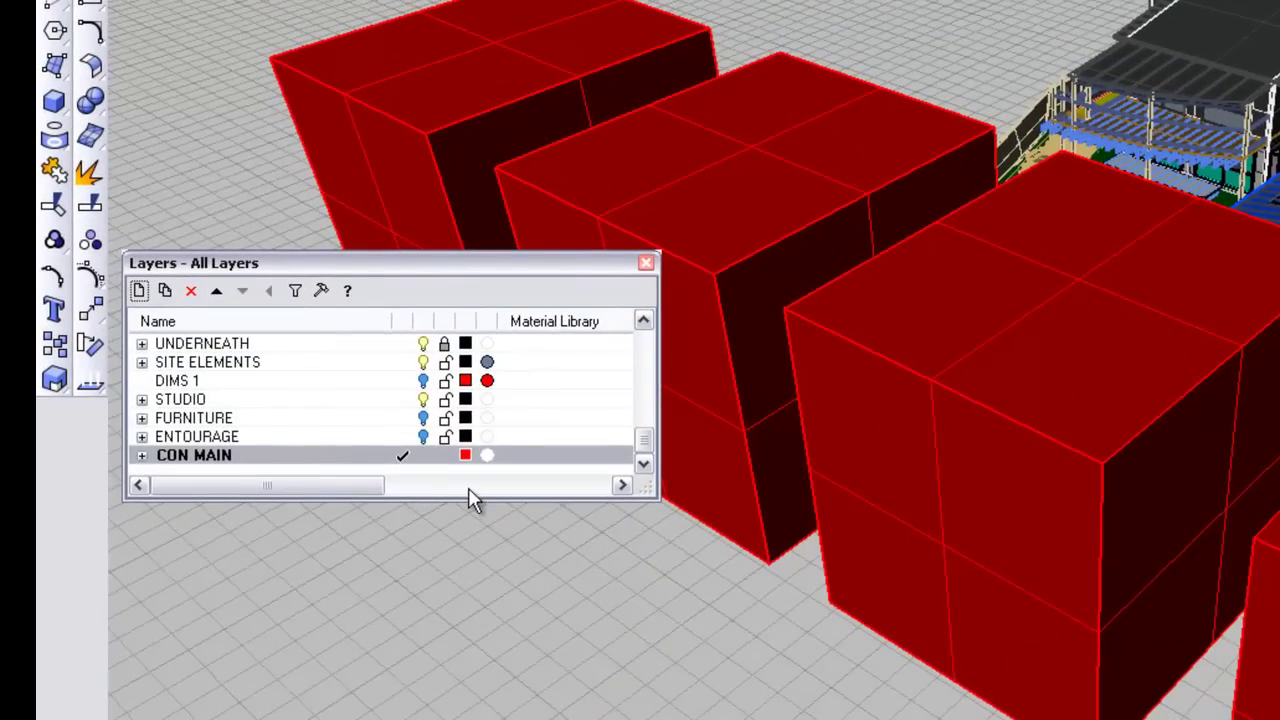
{"action": "left_click_drag", "start_coordinate": [460, 262], "coordinate": [478, 598]}
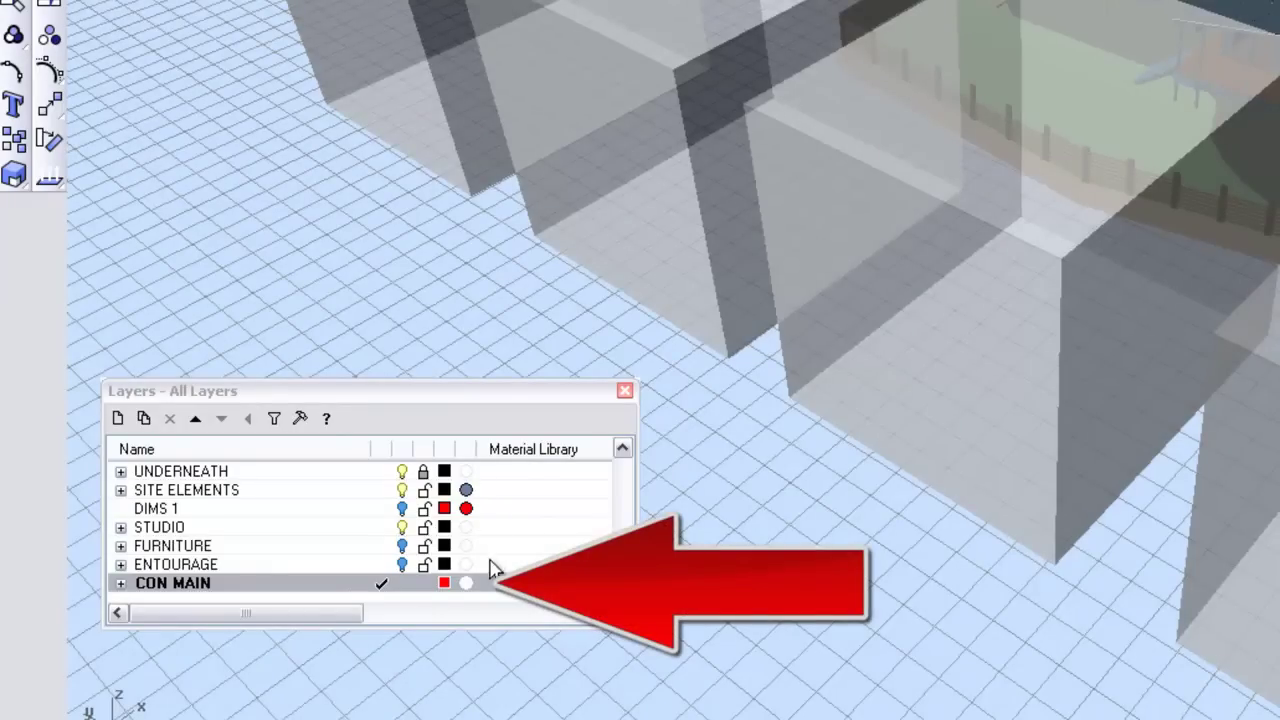
Set the CON MAIN material's Transparency to 0 and Gloss finish to 0.
{"action": "left_click", "coordinate": [467, 586]}
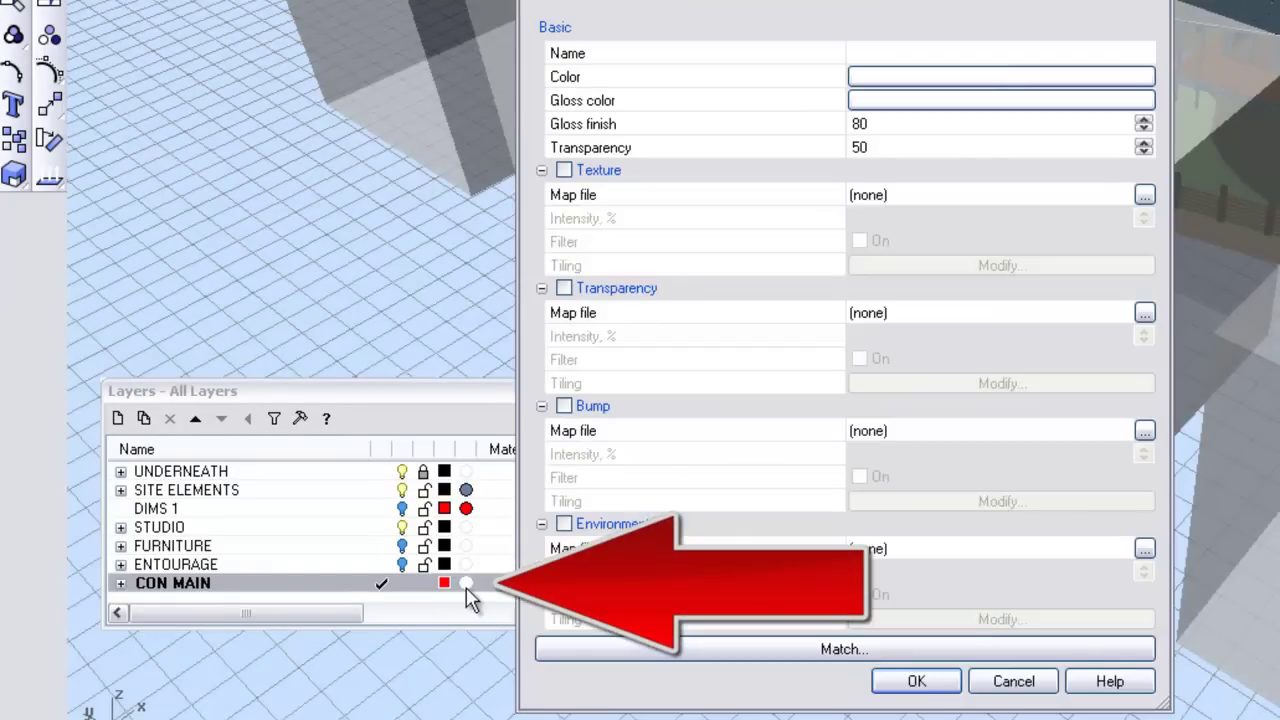
{"action": "double_click", "coordinate": [880, 147]}
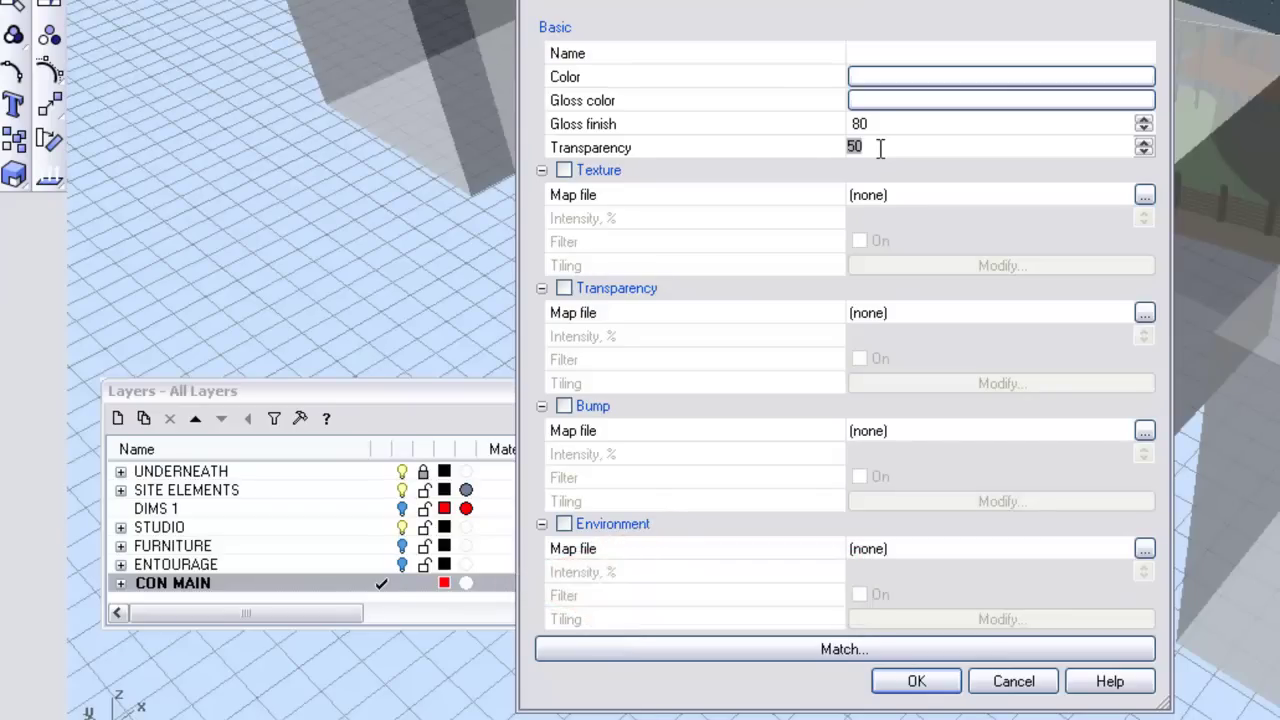
{"action": "type", "text": "0"}
{"action": "double_click", "coordinate": [880, 122]}
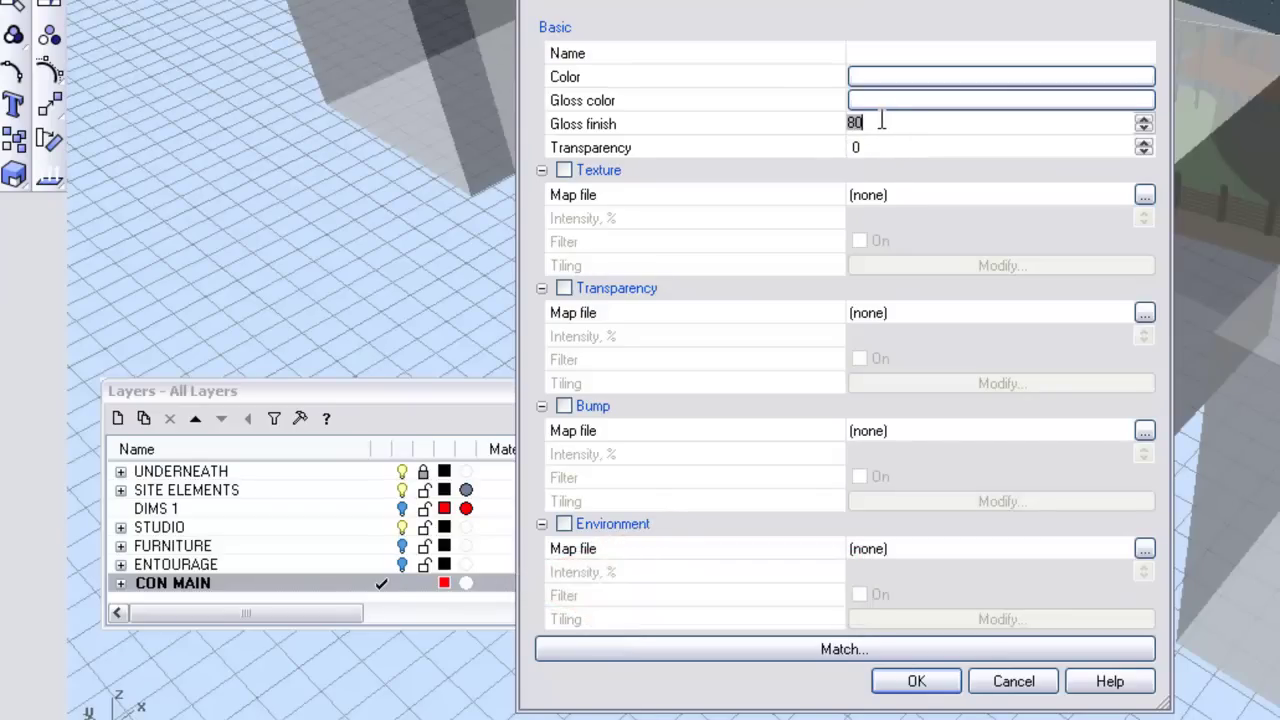
{"action": "type", "text": "0"}
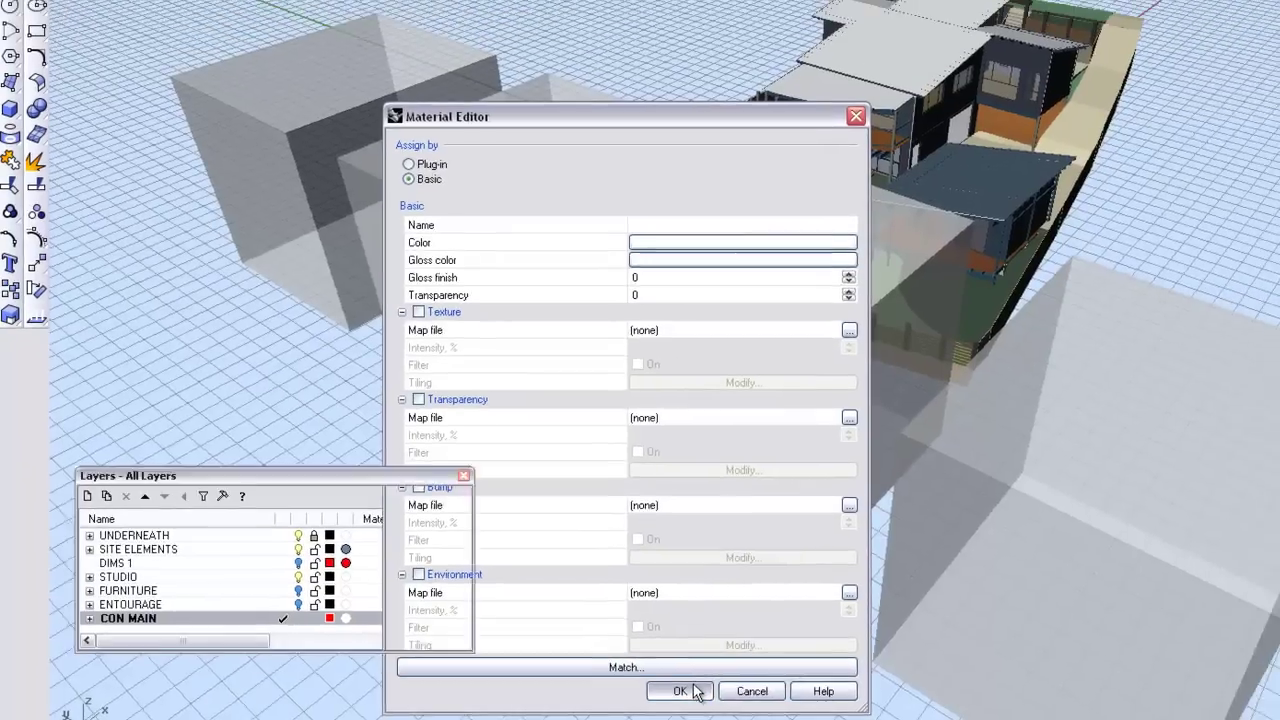
{"action": "left_click", "coordinate": [694, 688]}
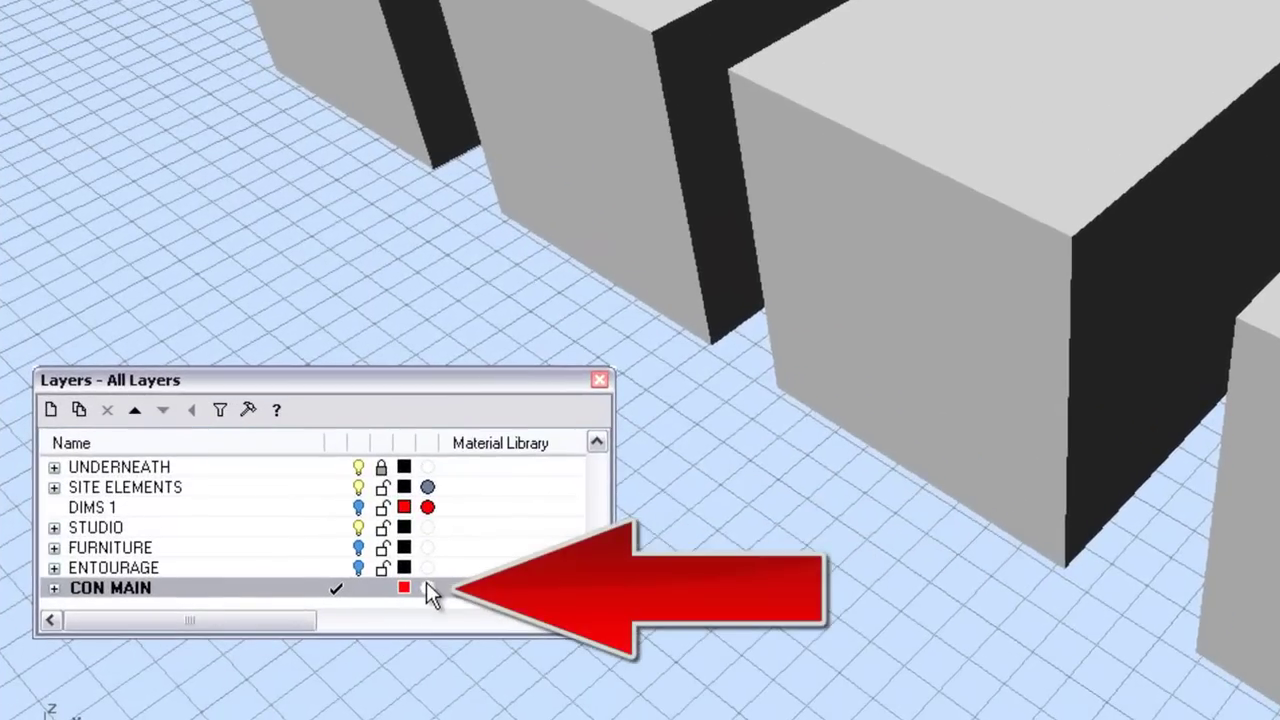
Change the CON MAIN material colour to blue.
{"action": "left_click", "coordinate": [302, 631]}
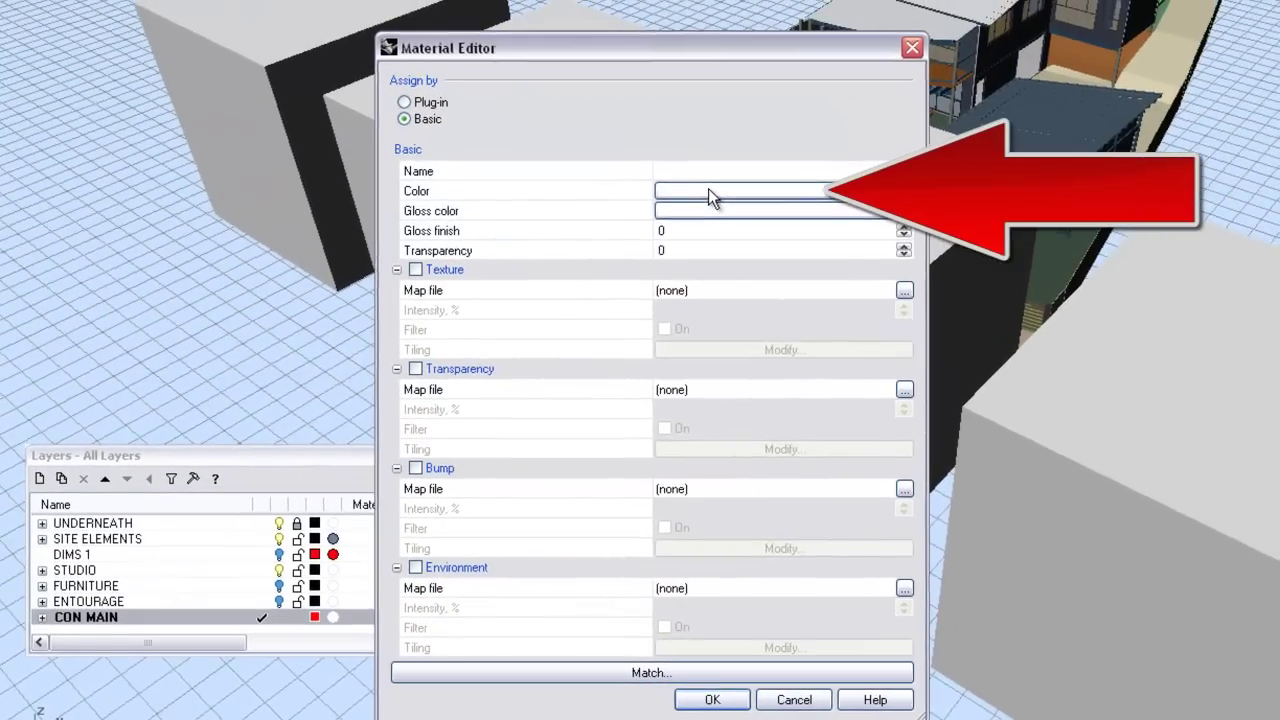
{"action": "left_click", "coordinate": [780, 140]}
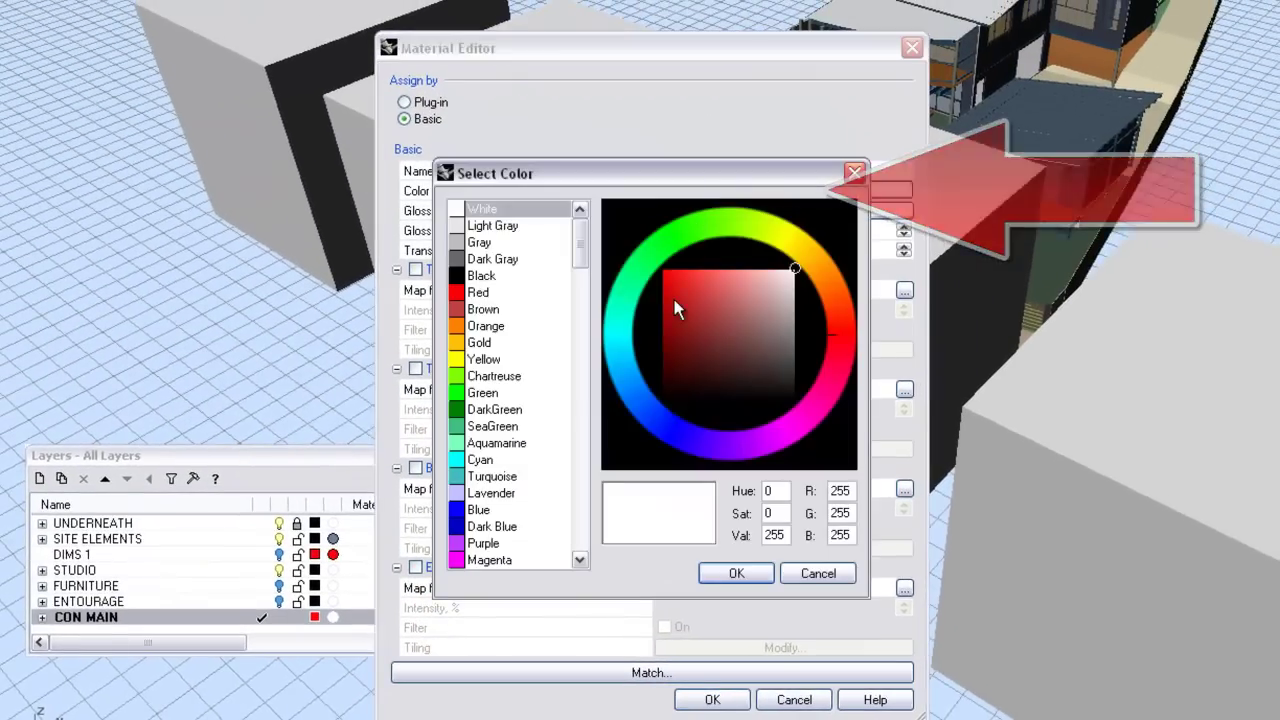
{"action": "left_click", "coordinate": [637, 416]}
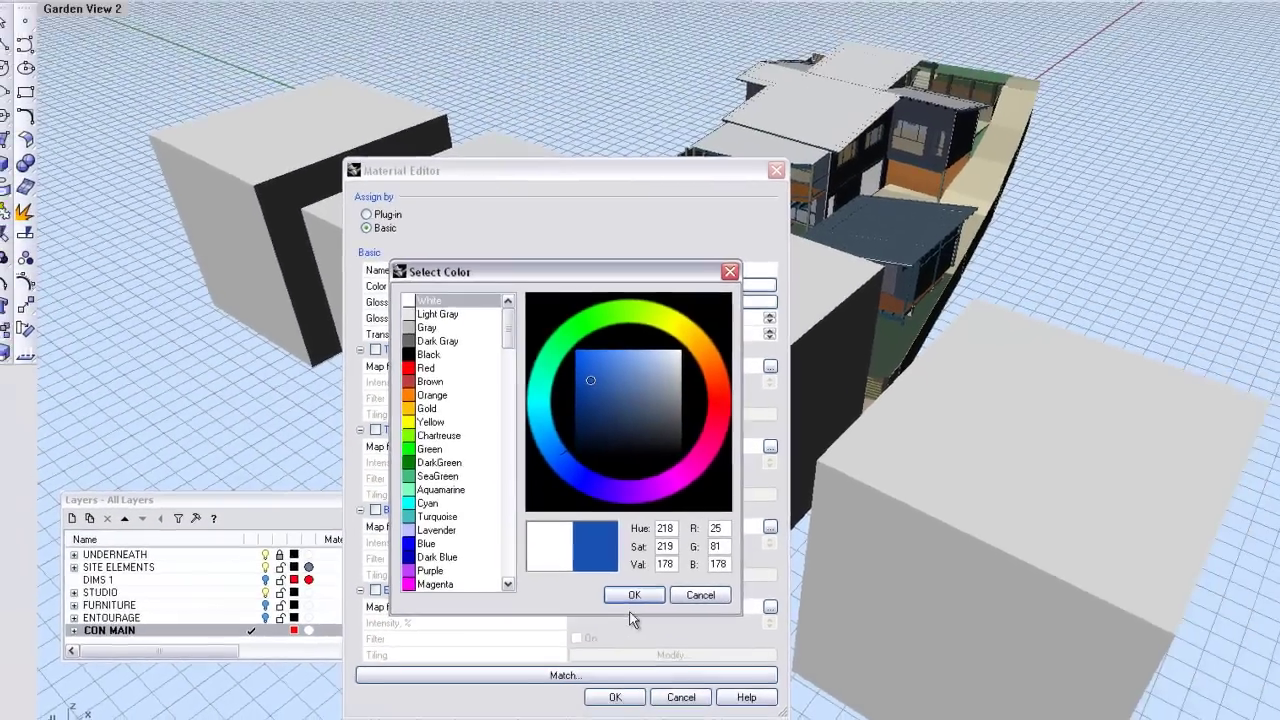
{"action": "left_click", "coordinate": [736, 573]}
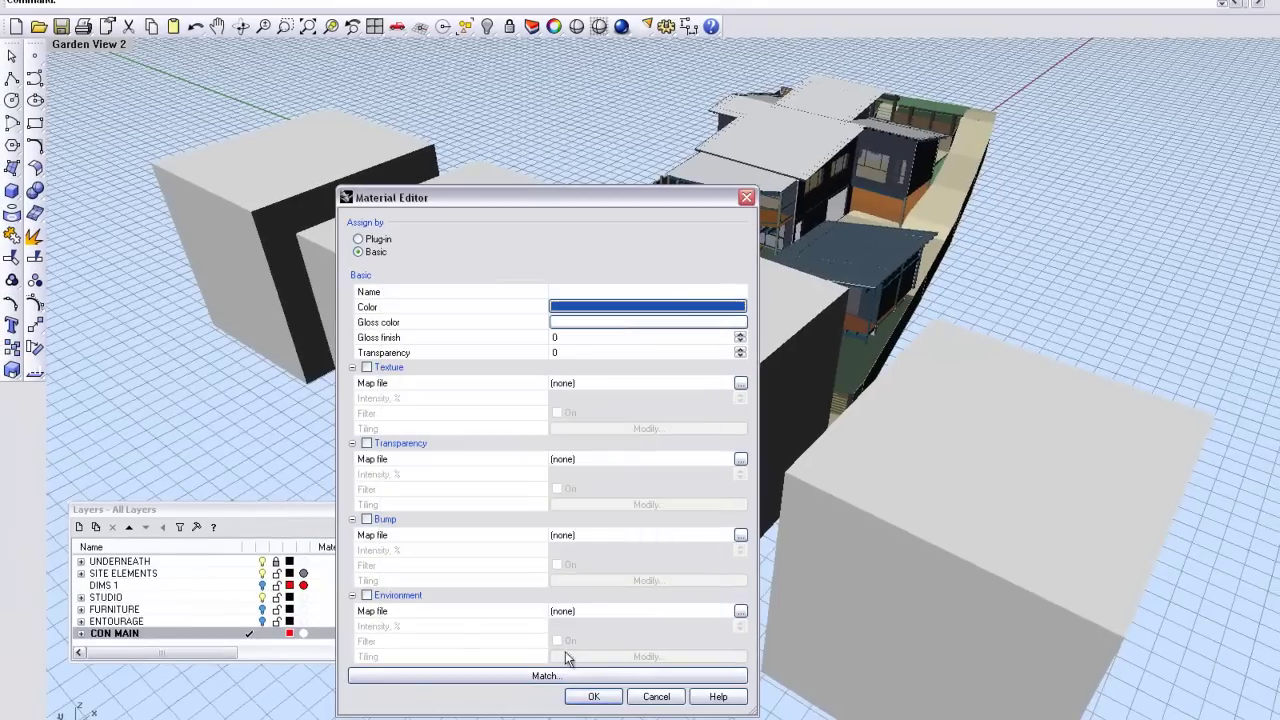
{"action": "left_click", "coordinate": [572, 700]}
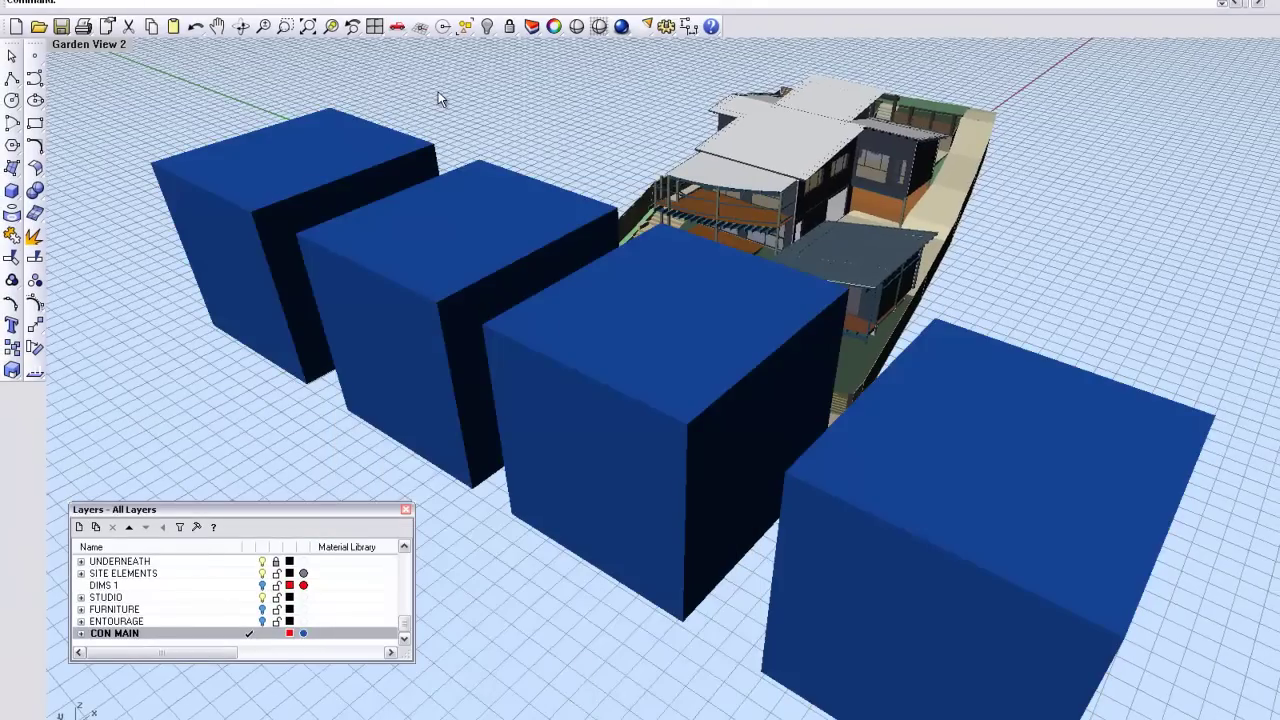
Render the view without saving the image, then make Rhino Render the current renderer.
{"action": "left_click", "coordinate": [621, 28]}
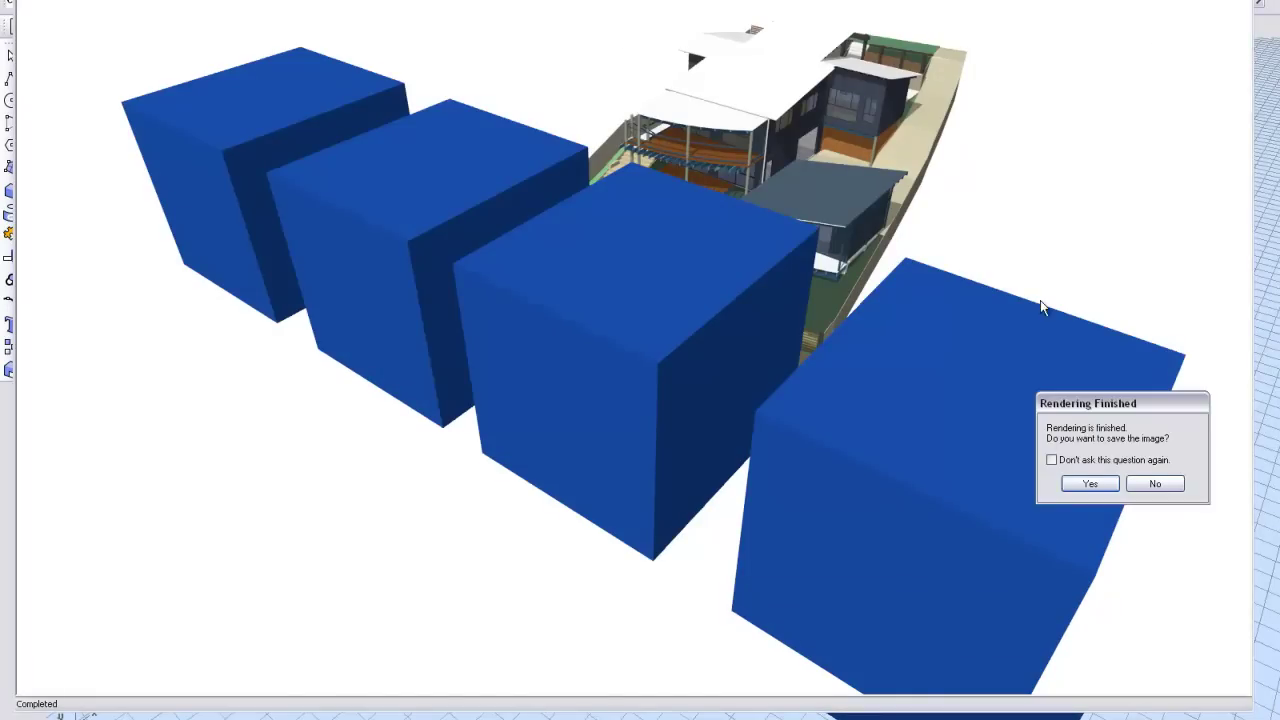
{"action": "left_click", "coordinate": [1127, 480]}
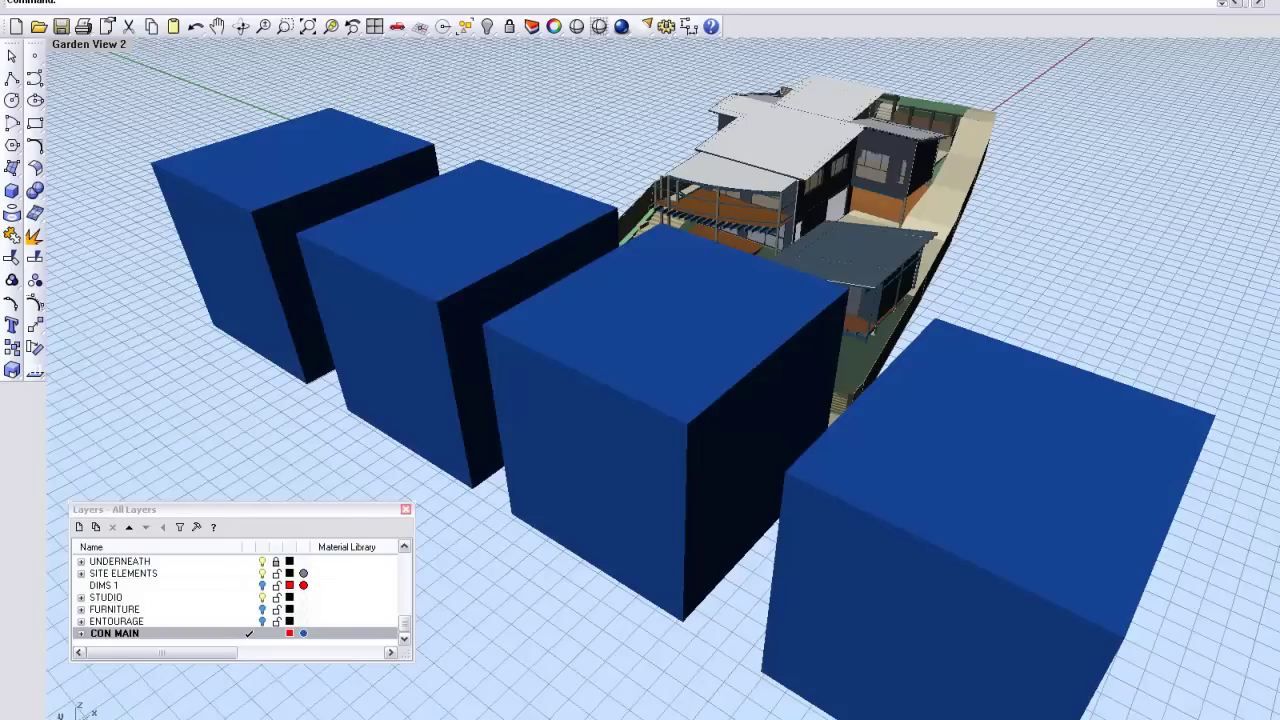
{"action": "left_click", "coordinate": [398, 2]}
{"action": "mouse_move", "coordinate": [440, 284]}
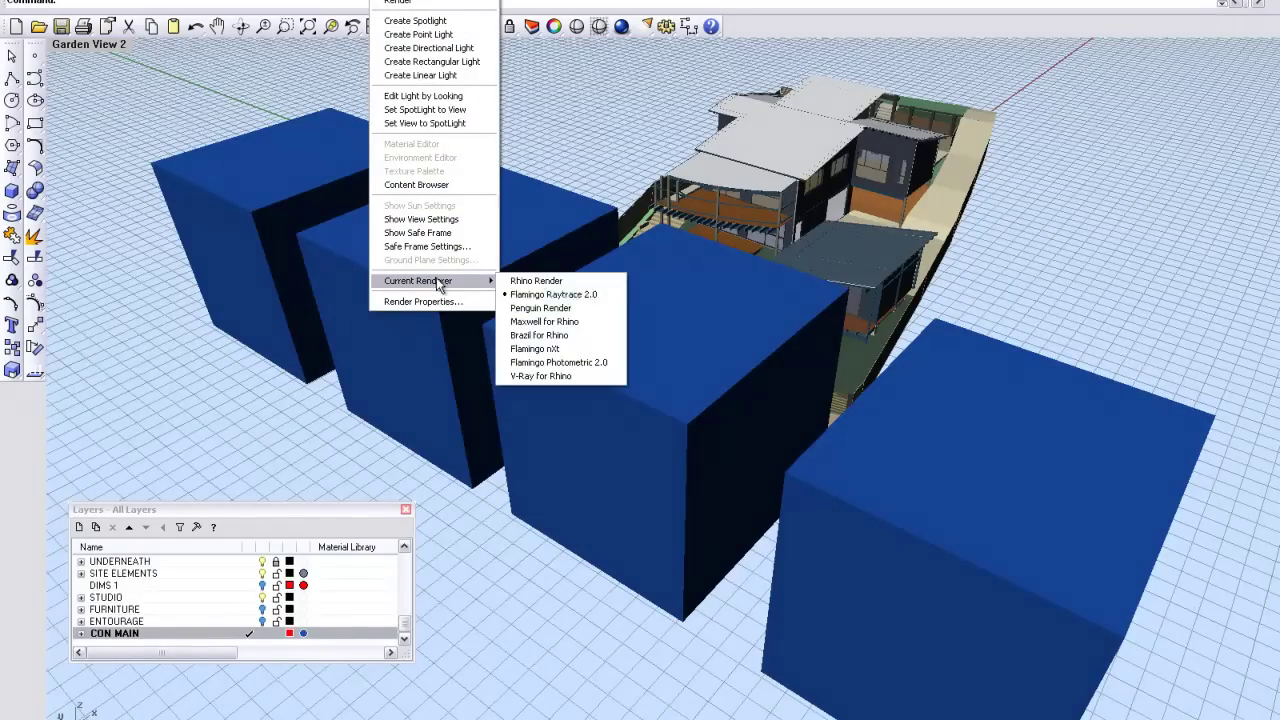
{"action": "left_click", "coordinate": [541, 283]}
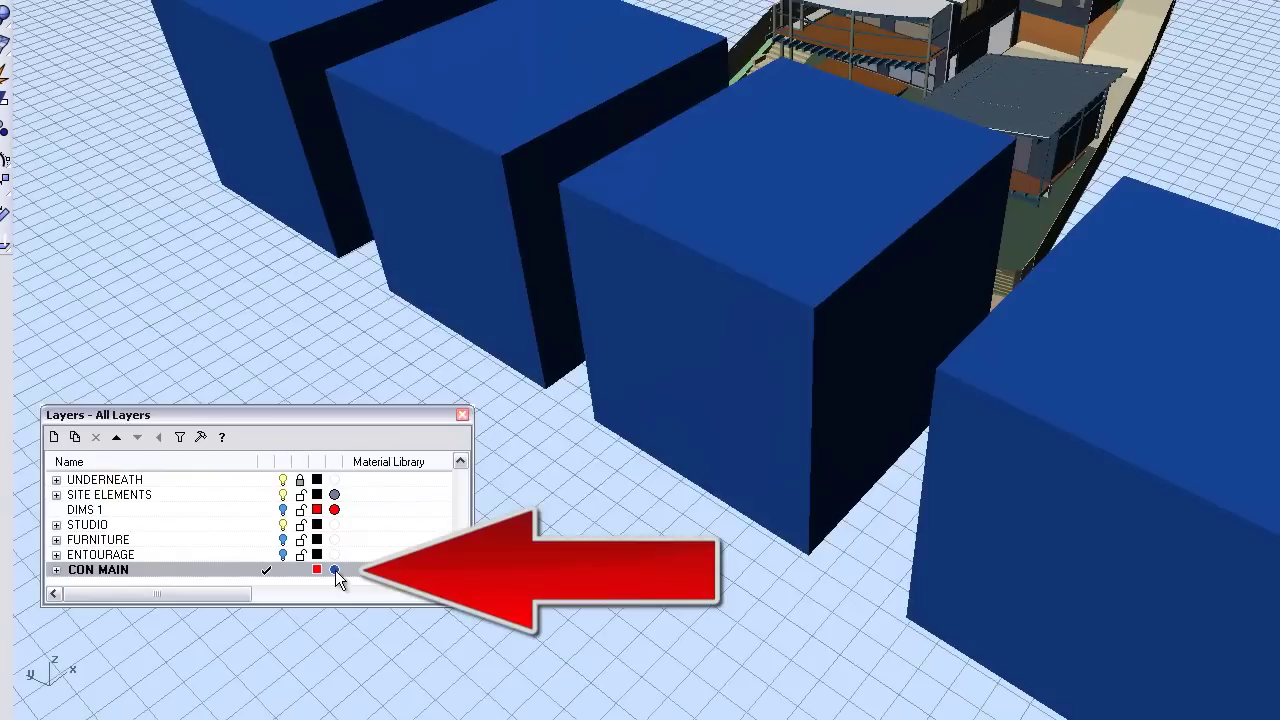
Raise the CON MAIN material's transparency to 60 and render the view with Rhino Render.
{"action": "left_click", "coordinate": [303, 633]}
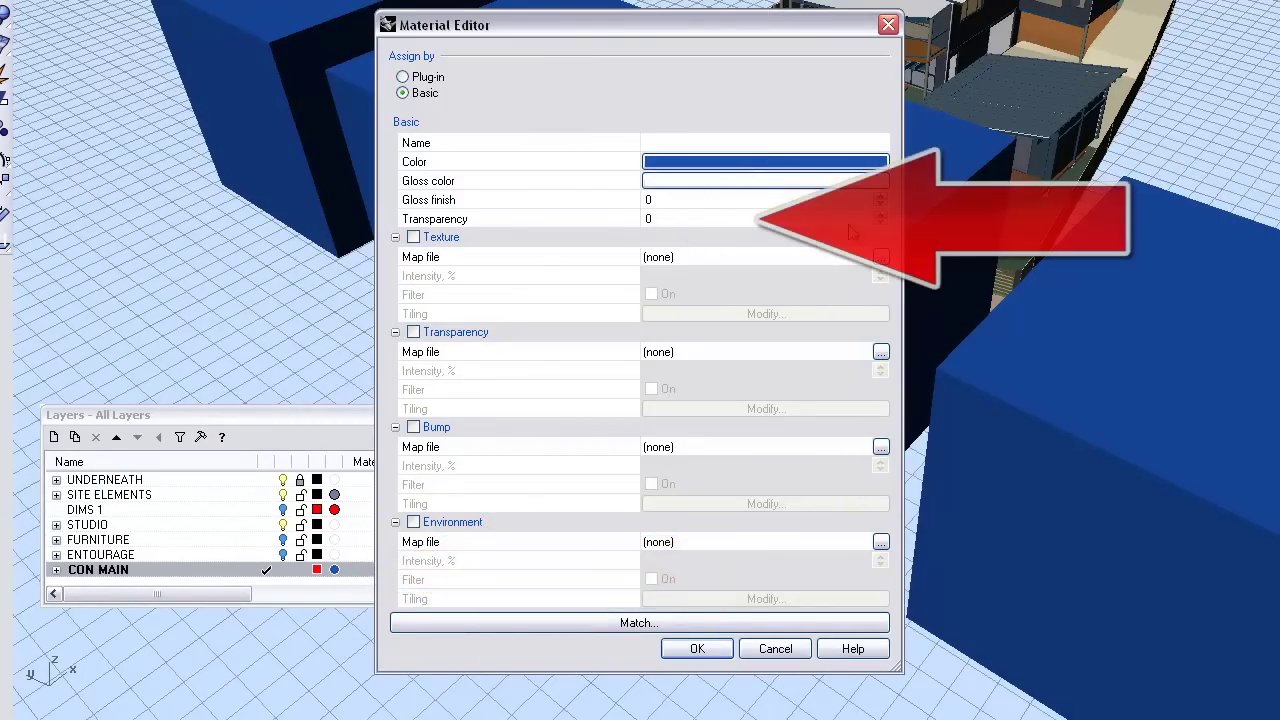
{"action": "left_click", "coordinate": [684, 219]}
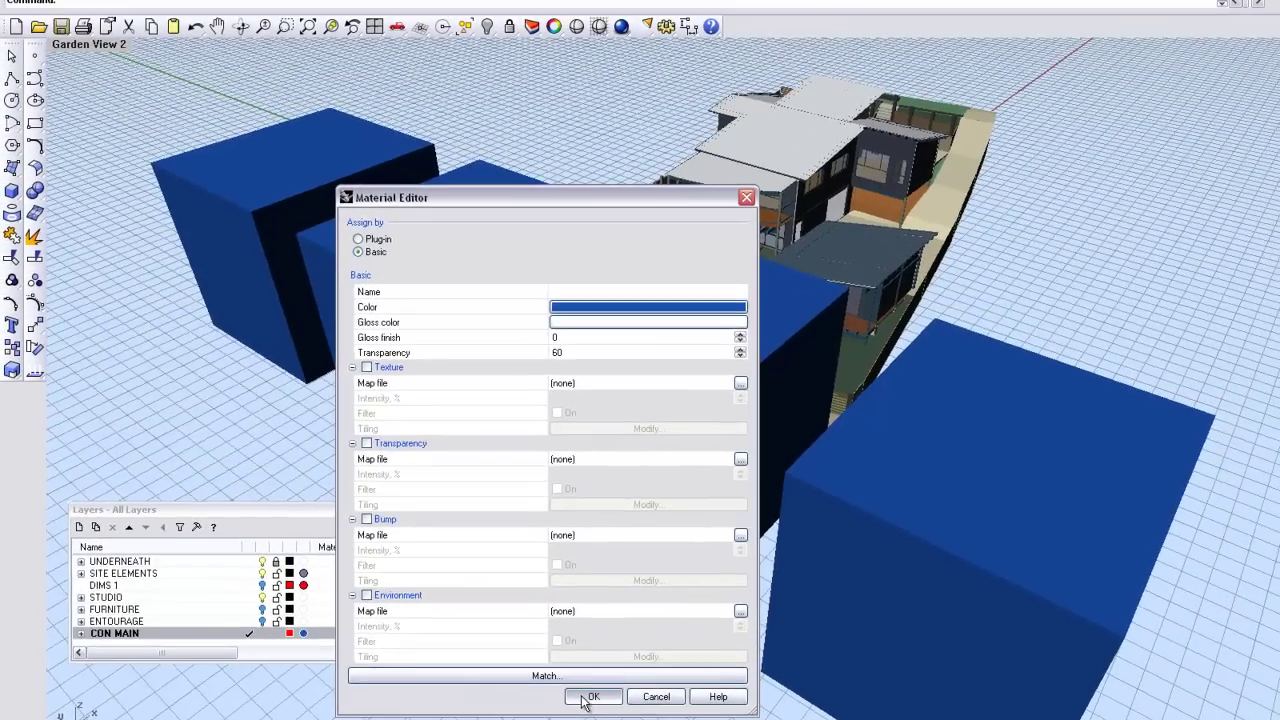
{"action": "left_click", "coordinate": [680, 649]}
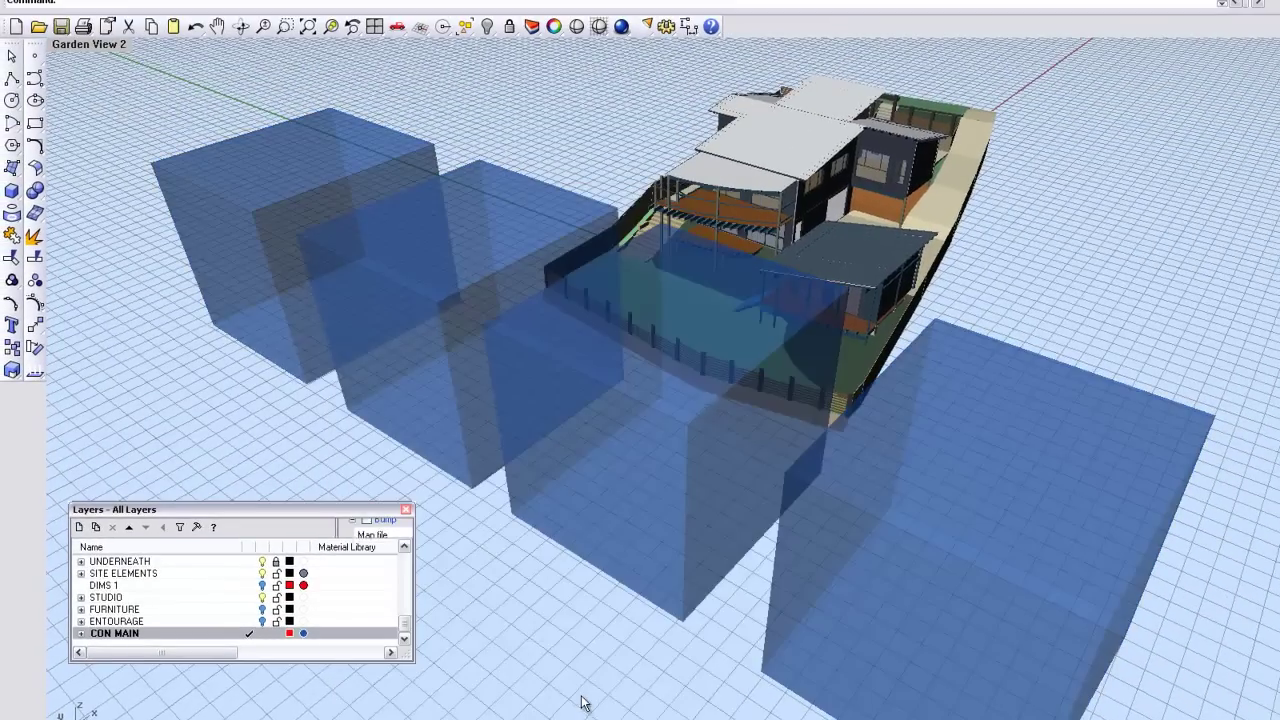
{"action": "left_click", "coordinate": [622, 28]}
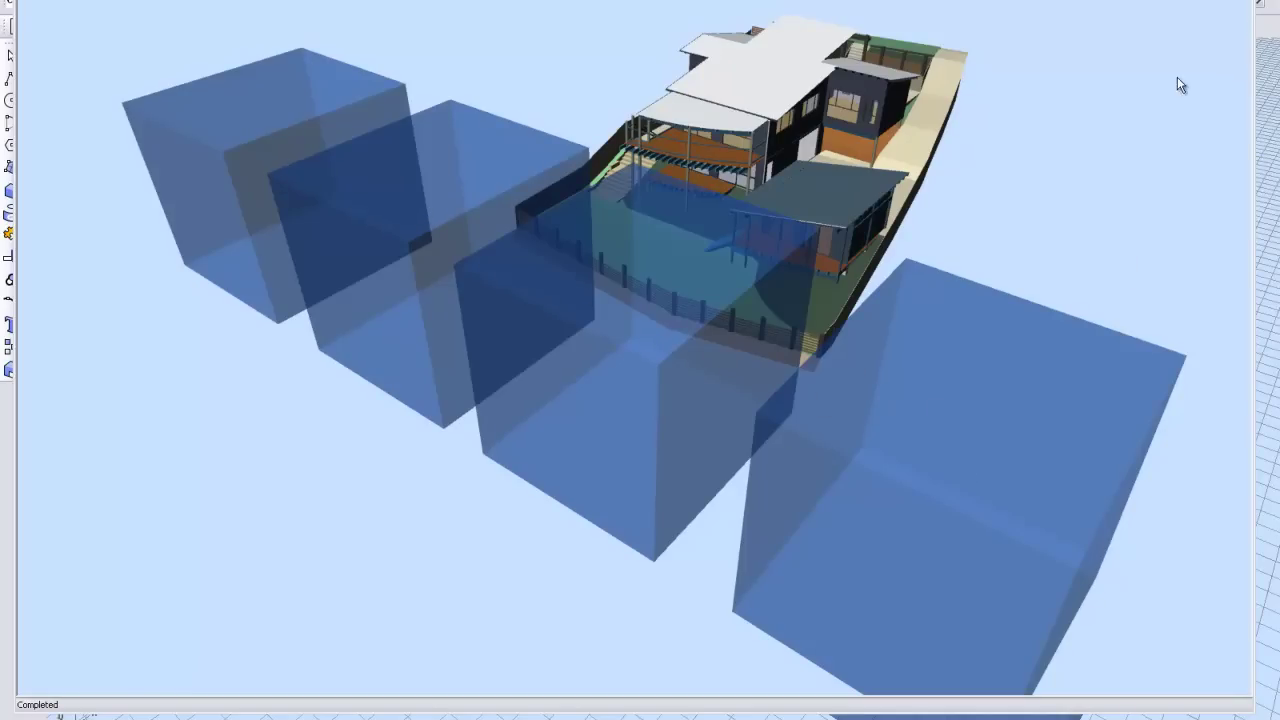
Close the render window and return to the Garden View 2 viewport.
{"action": "key", "text": "alt+Tab"}
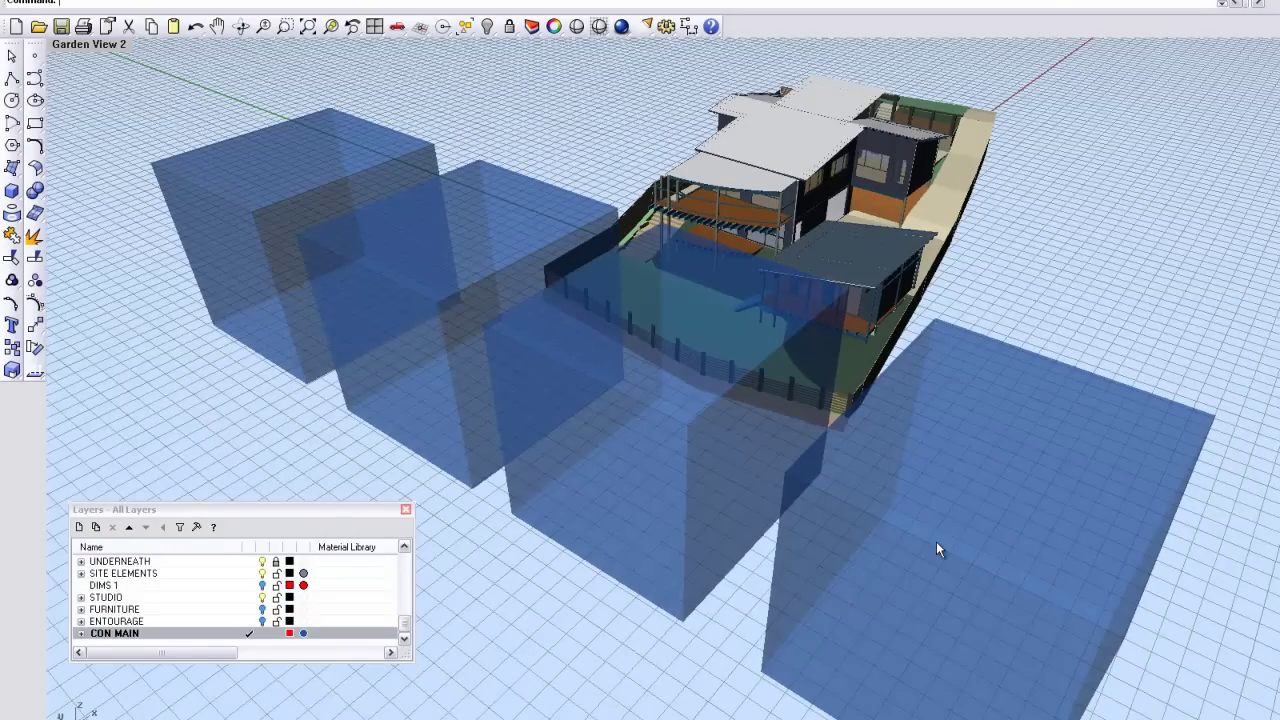
Select the middle-left box and show its Material page in Properties.
{"action": "left_click", "coordinate": [513, 235]}
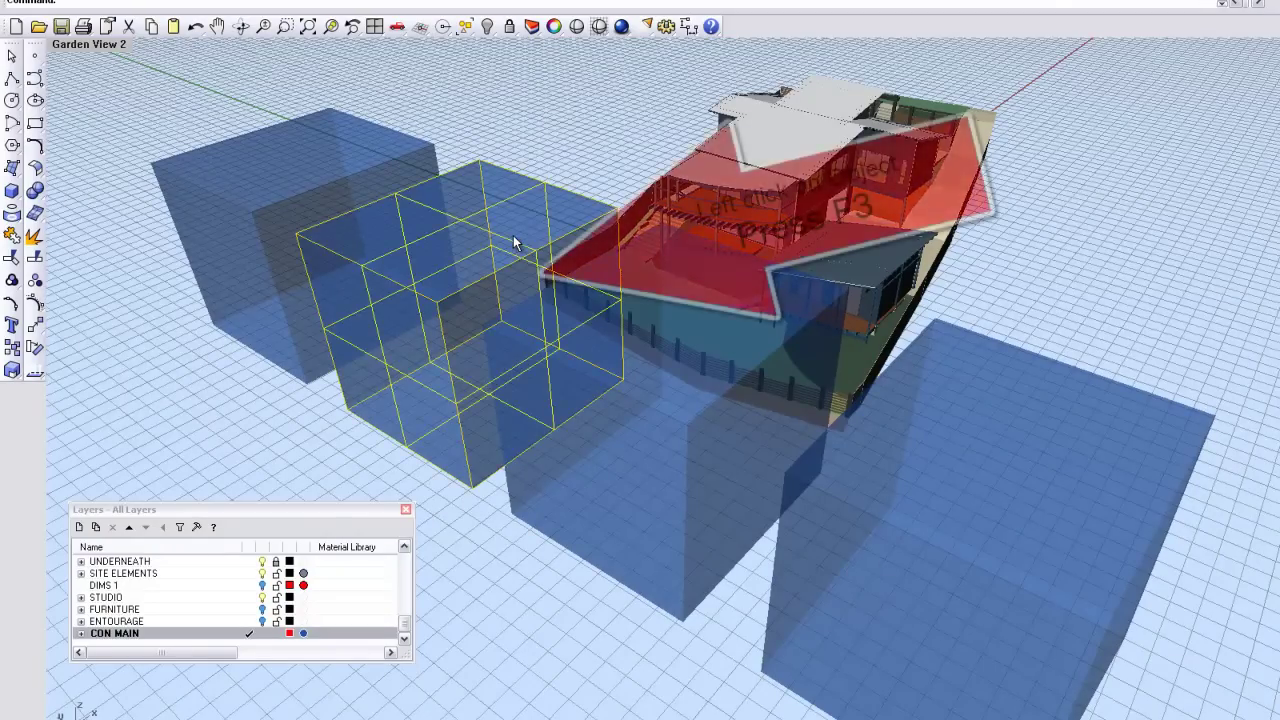
{"action": "key", "text": "F3"}
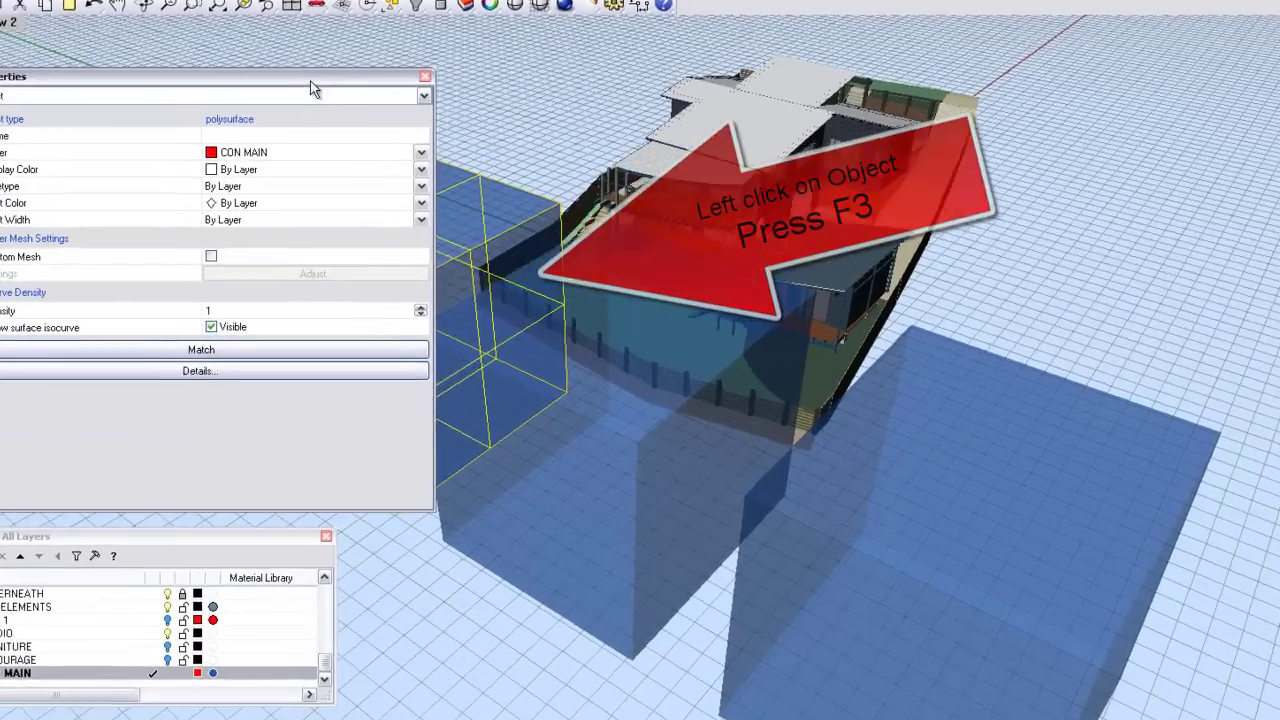
{"action": "left_click_drag", "start_coordinate": [310, 88], "coordinate": [1057, 80]}
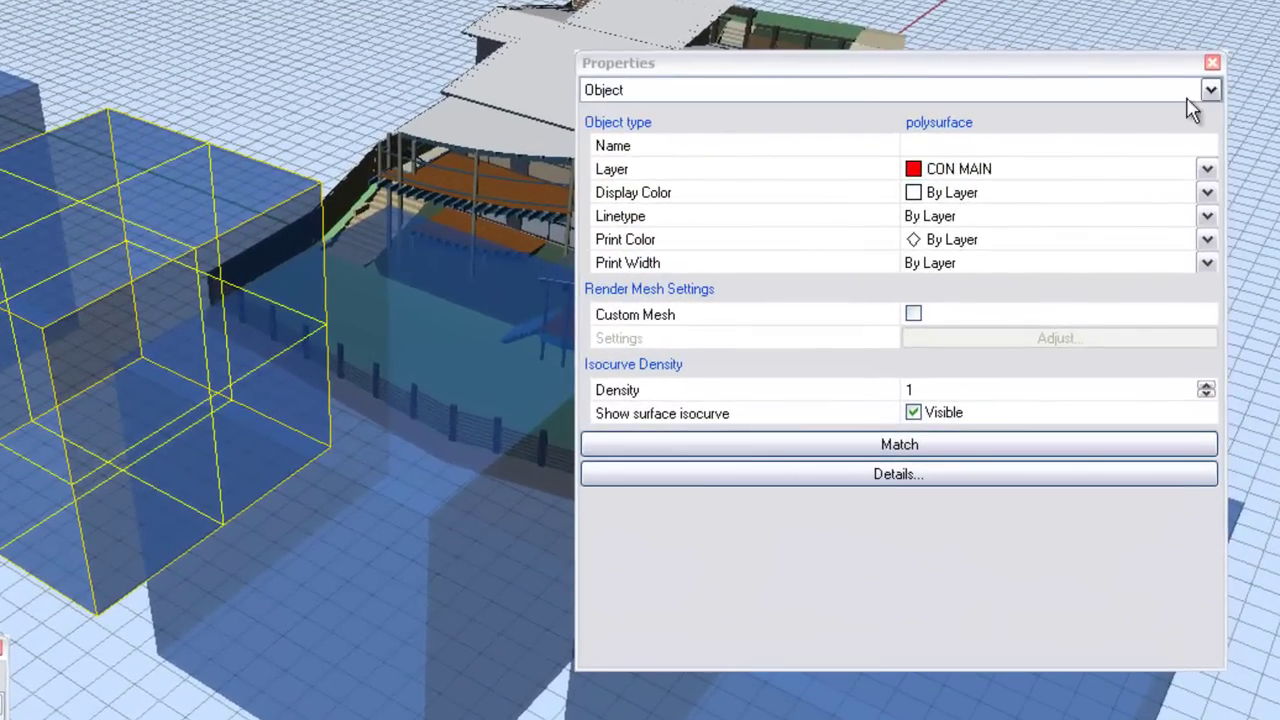
{"action": "left_click", "coordinate": [1211, 88]}
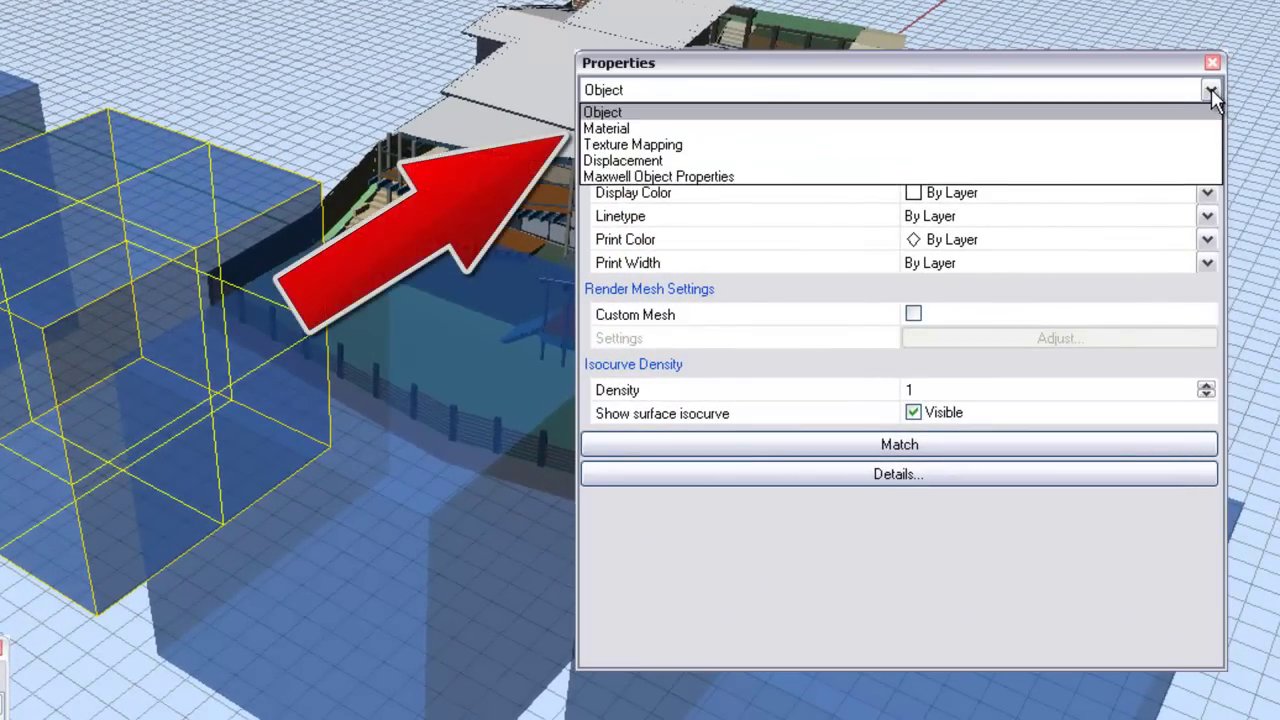
{"action": "left_click", "coordinate": [1020, 128]}
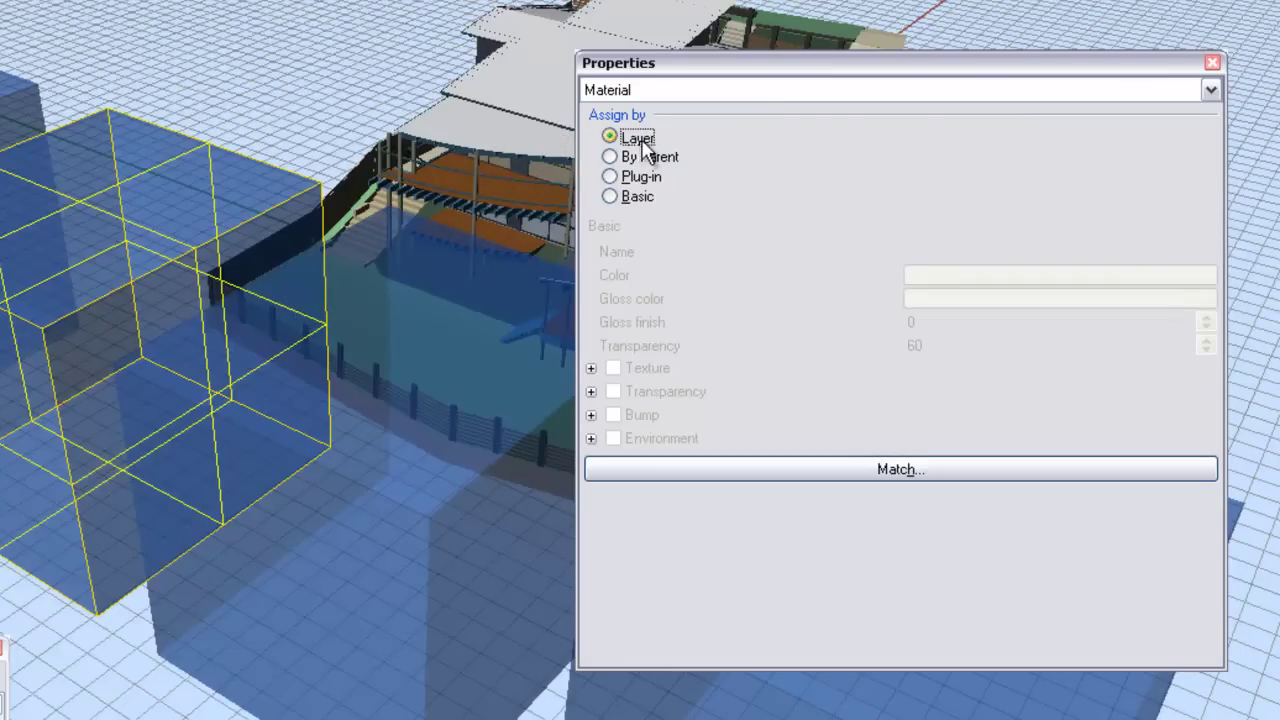
Give the box a Basic material in dark purple with transparency 0.
{"action": "left_click", "coordinate": [618, 196]}
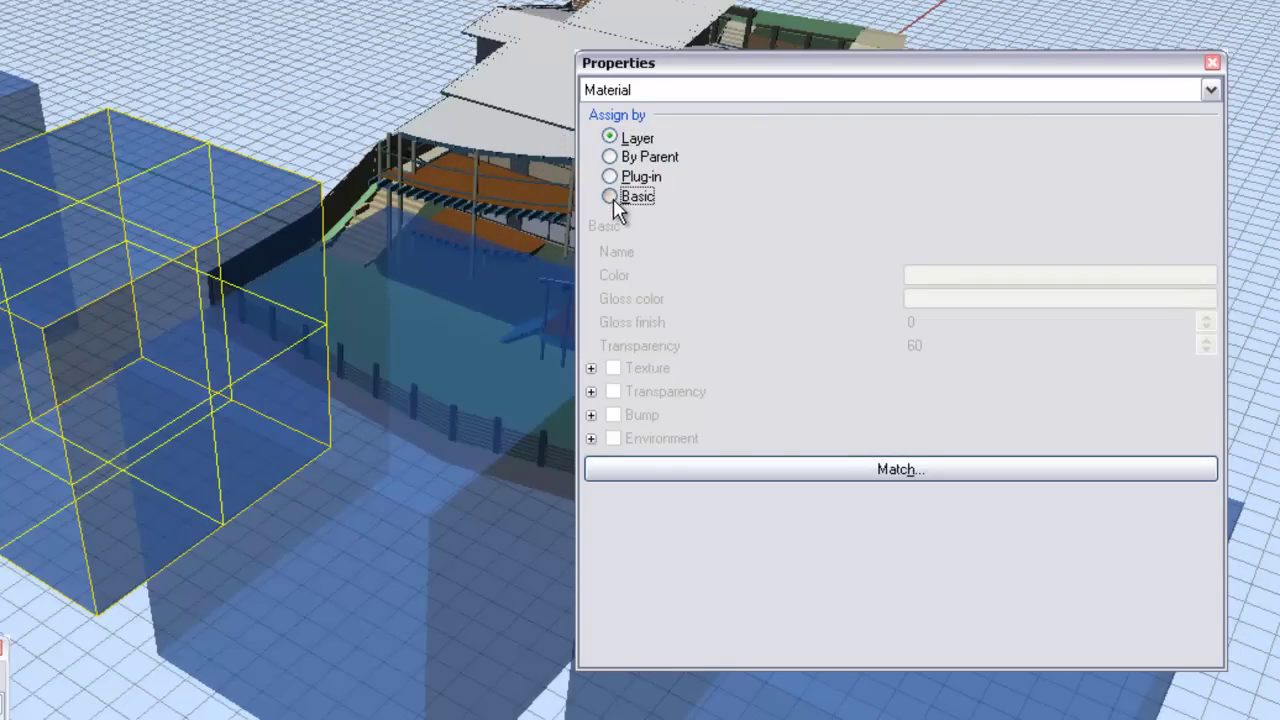
{"action": "left_click", "coordinate": [1097, 272]}
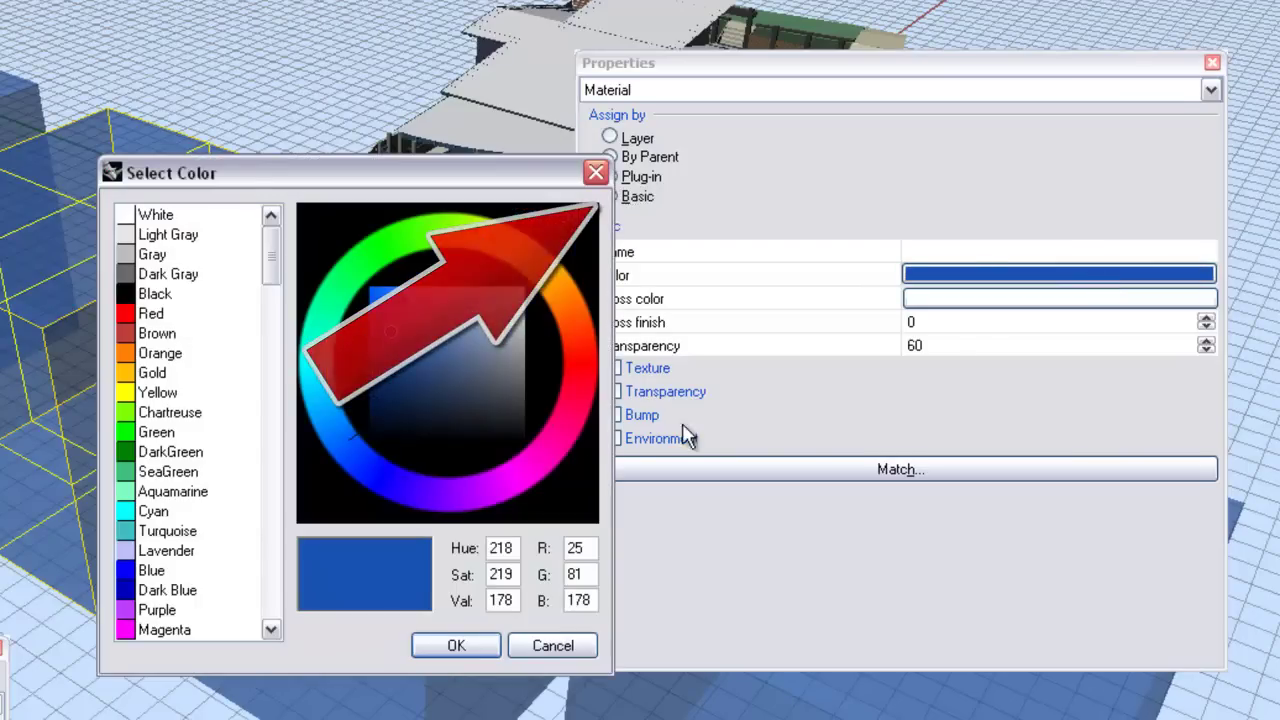
{"action": "left_click", "coordinate": [546, 460]}
{"action": "left_click_drag", "start_coordinate": [396, 368], "coordinate": [388, 372]}
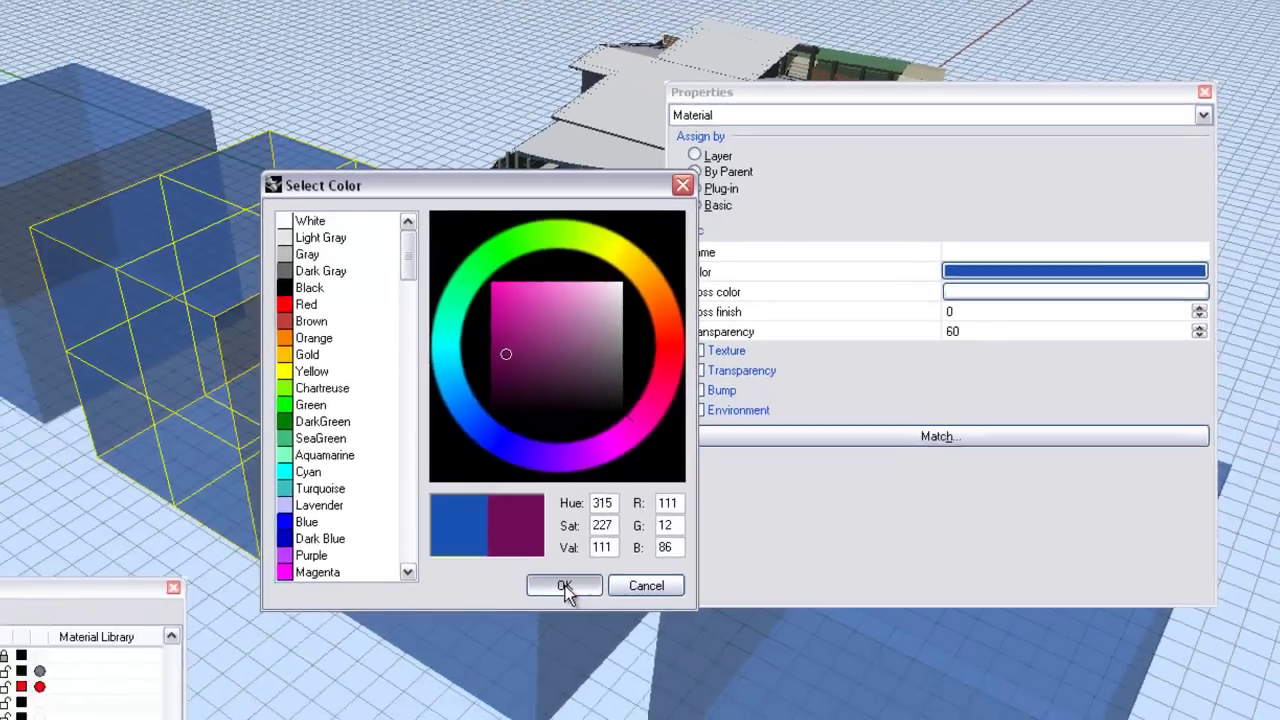
{"action": "left_click", "coordinate": [563, 587]}
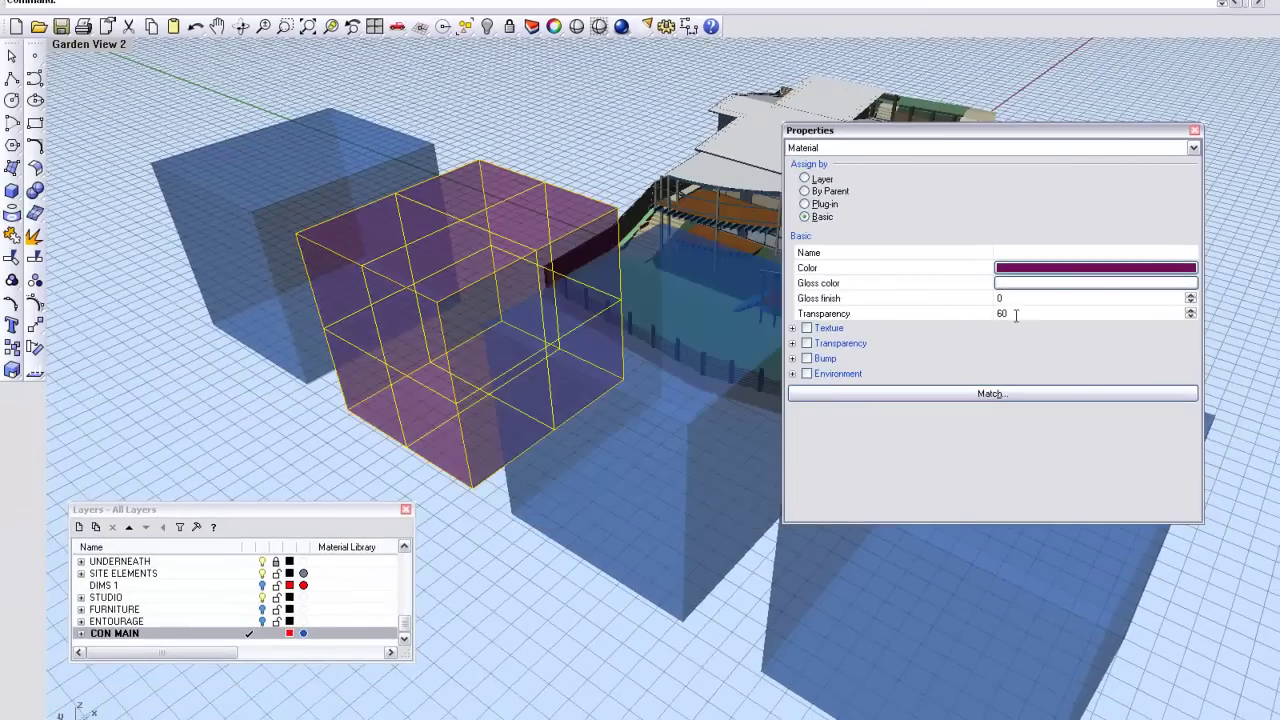
{"action": "left_click", "coordinate": [1015, 314]}
{"action": "key", "text": "BackSpace"}
{"action": "key", "text": "BackSpace"}
{"action": "type", "text": "0"}
{"action": "key", "text": "Return"}
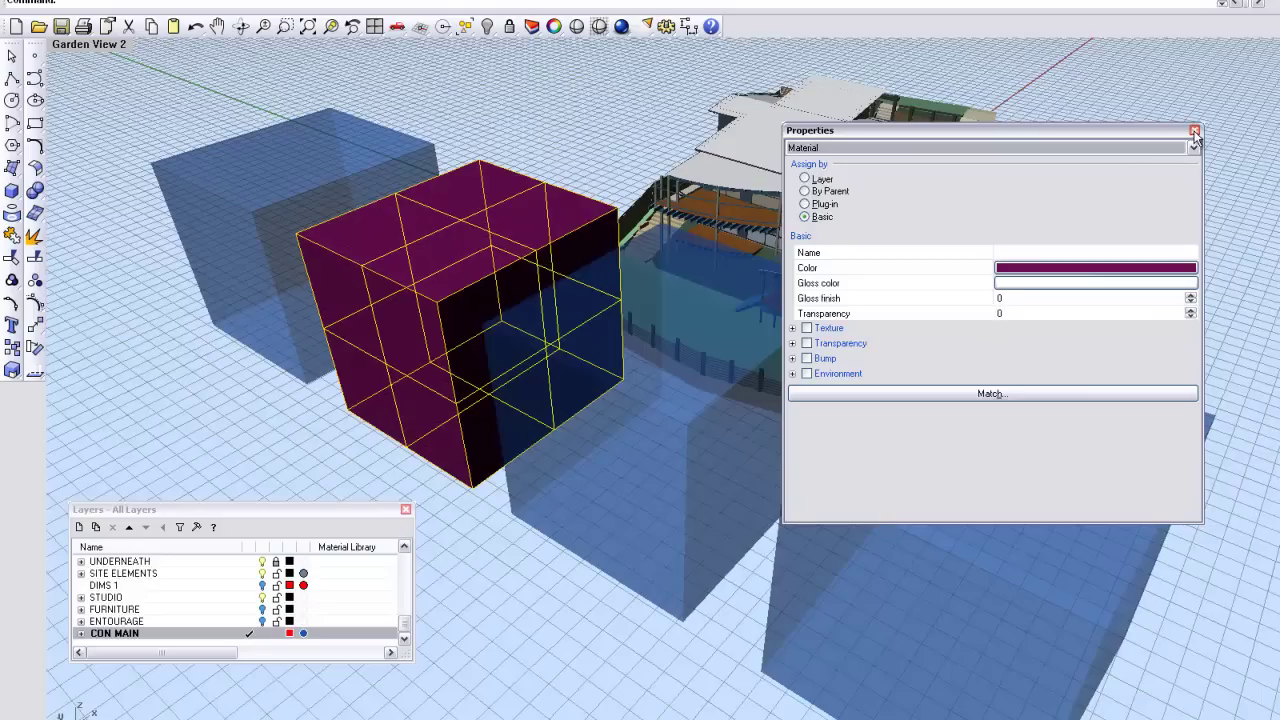
{"action": "left_click", "coordinate": [1194, 132]}
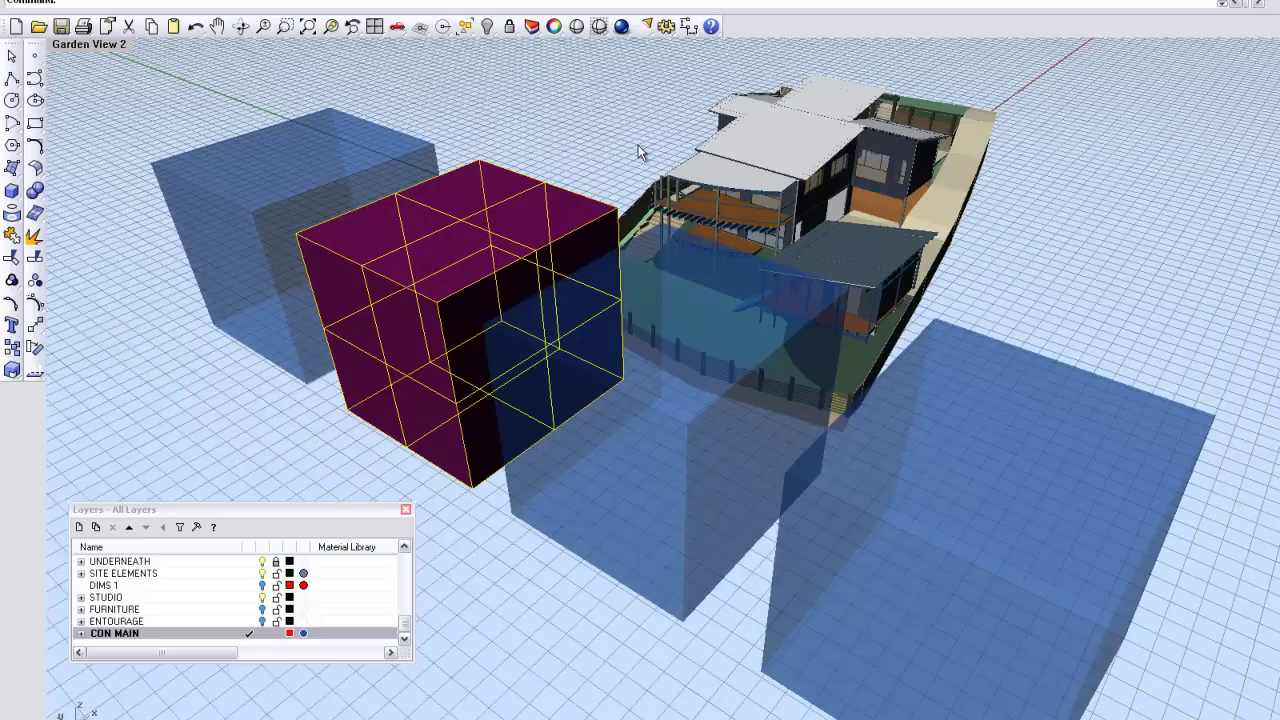
Deselect the purple box and render the scene.
{"action": "left_click", "coordinate": [604, 152]}
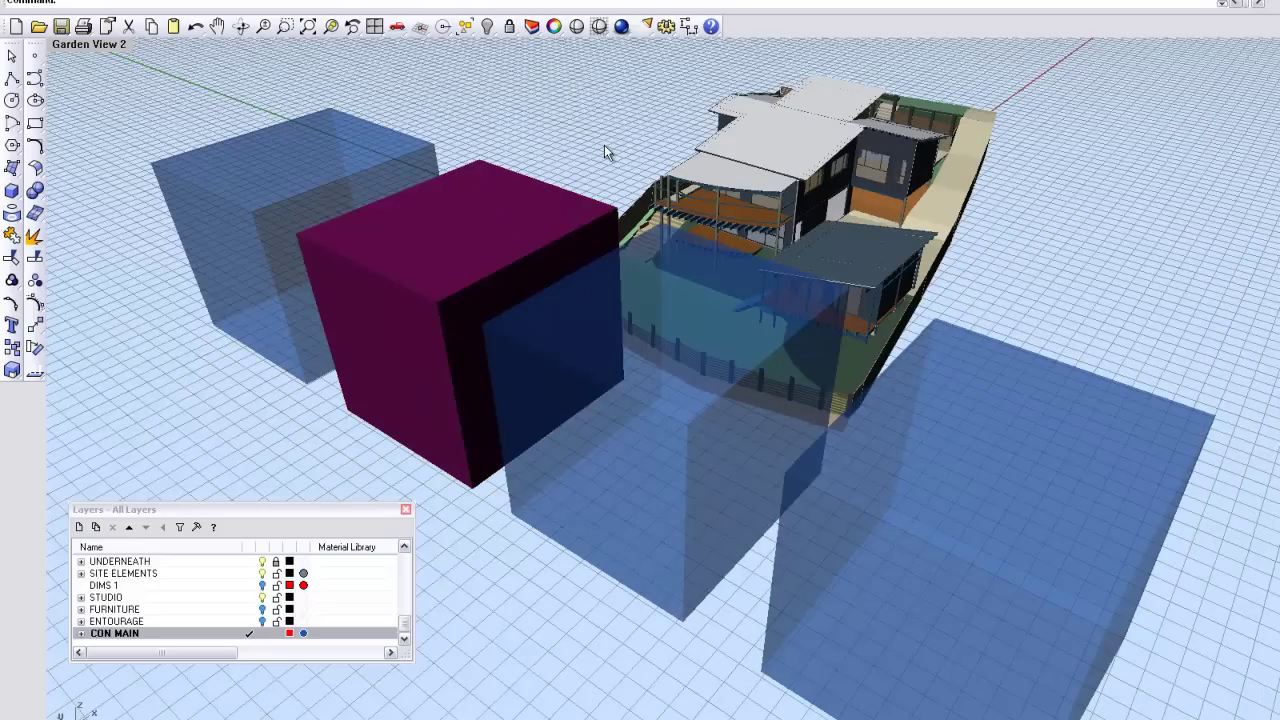
{"action": "left_click", "coordinate": [621, 27]}
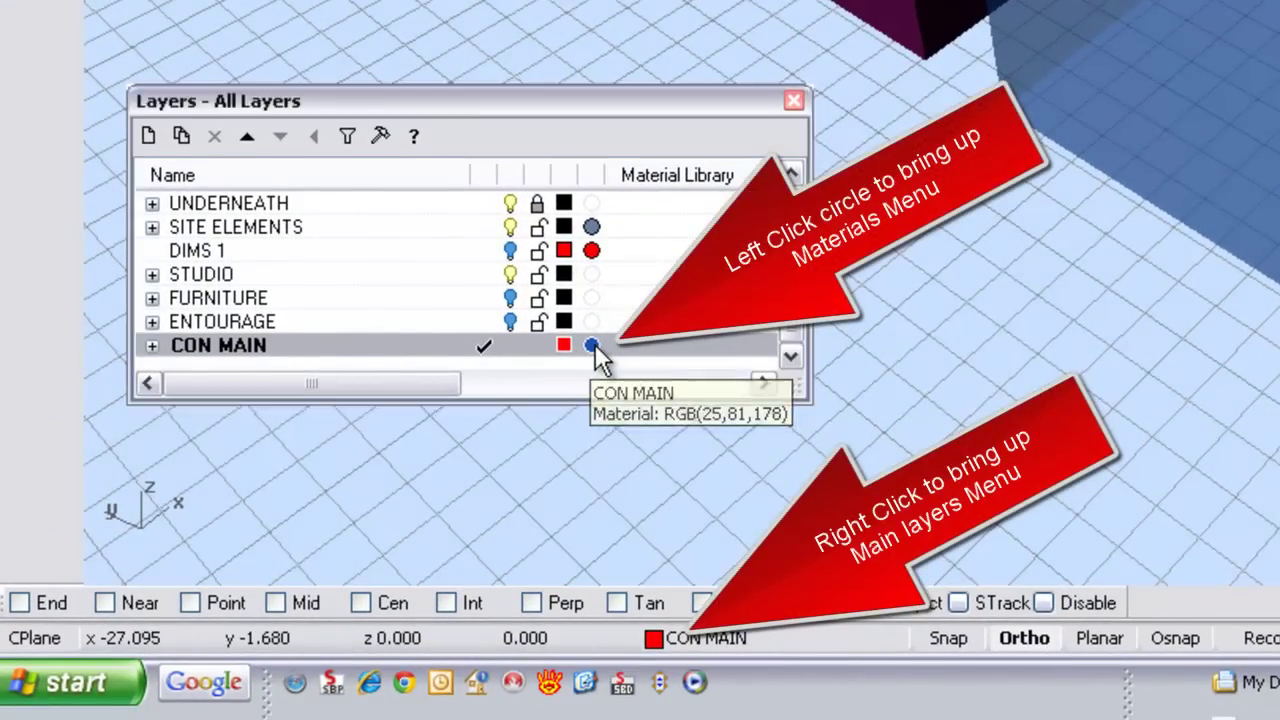
{"action": "left_click", "coordinate": [592, 345]}
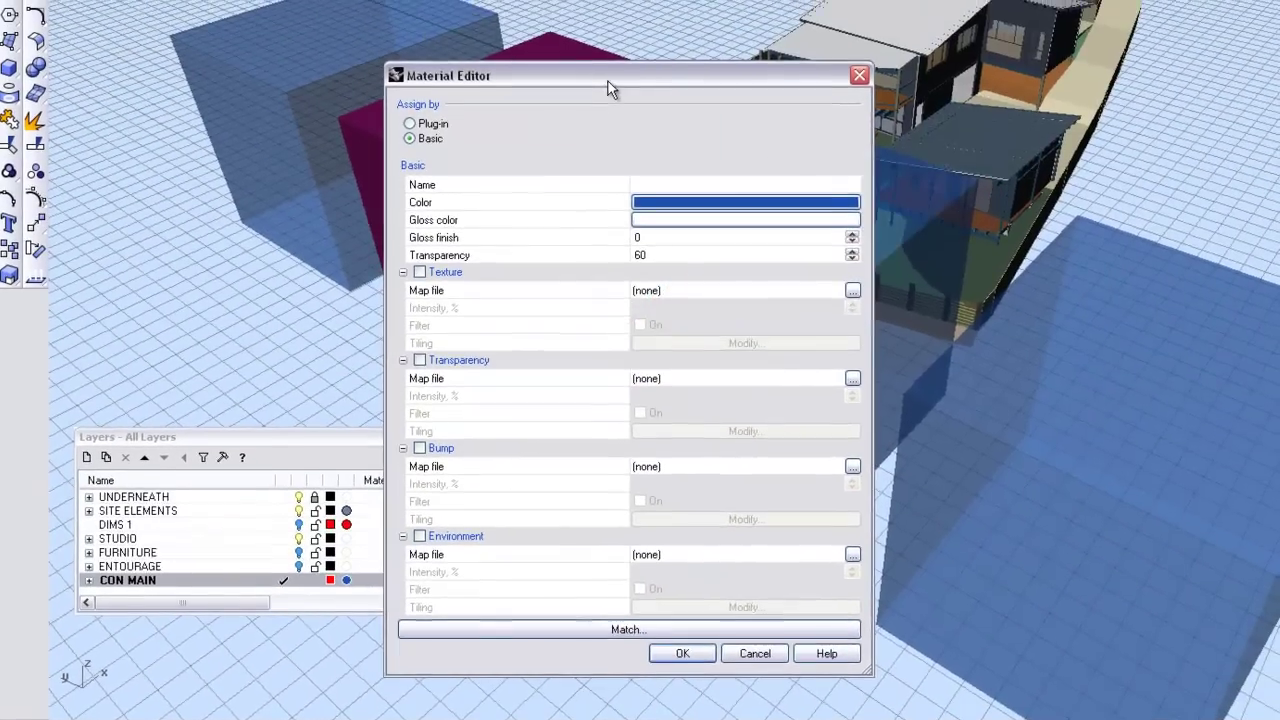
{"action": "left_click_drag", "start_coordinate": [608, 80], "coordinate": [829, 20]}
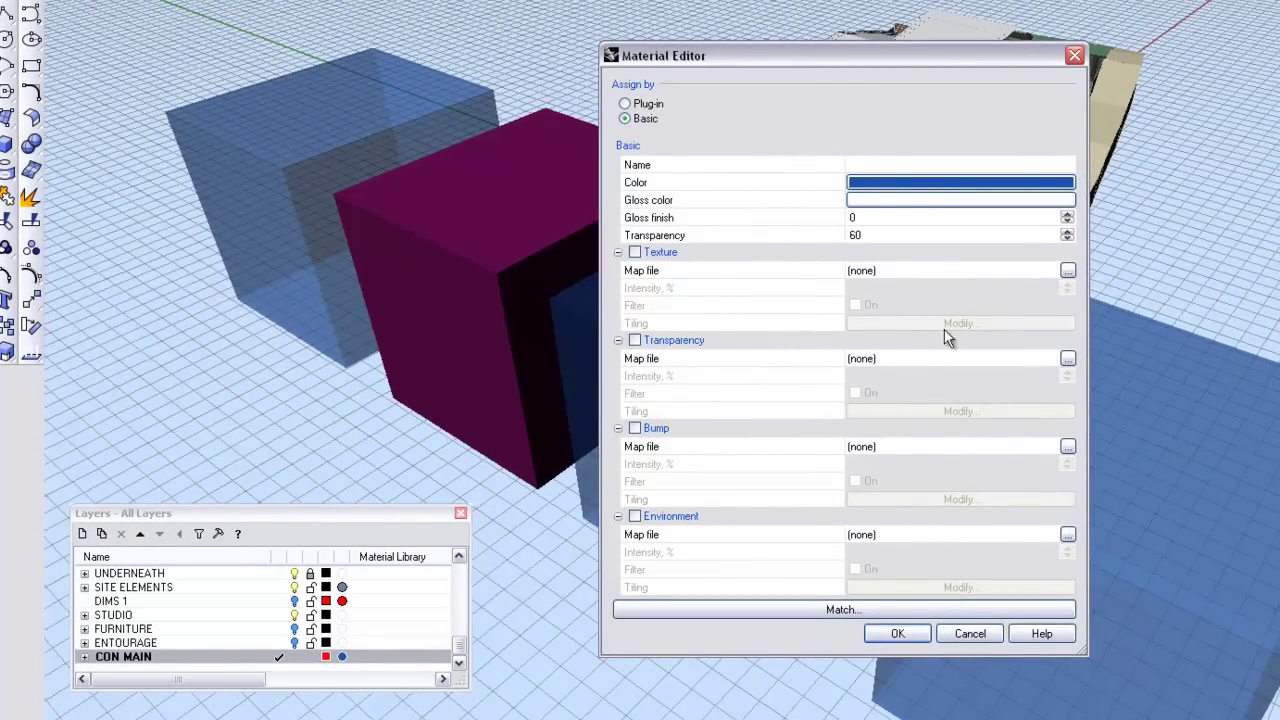
{"action": "left_click", "coordinate": [960, 638]}
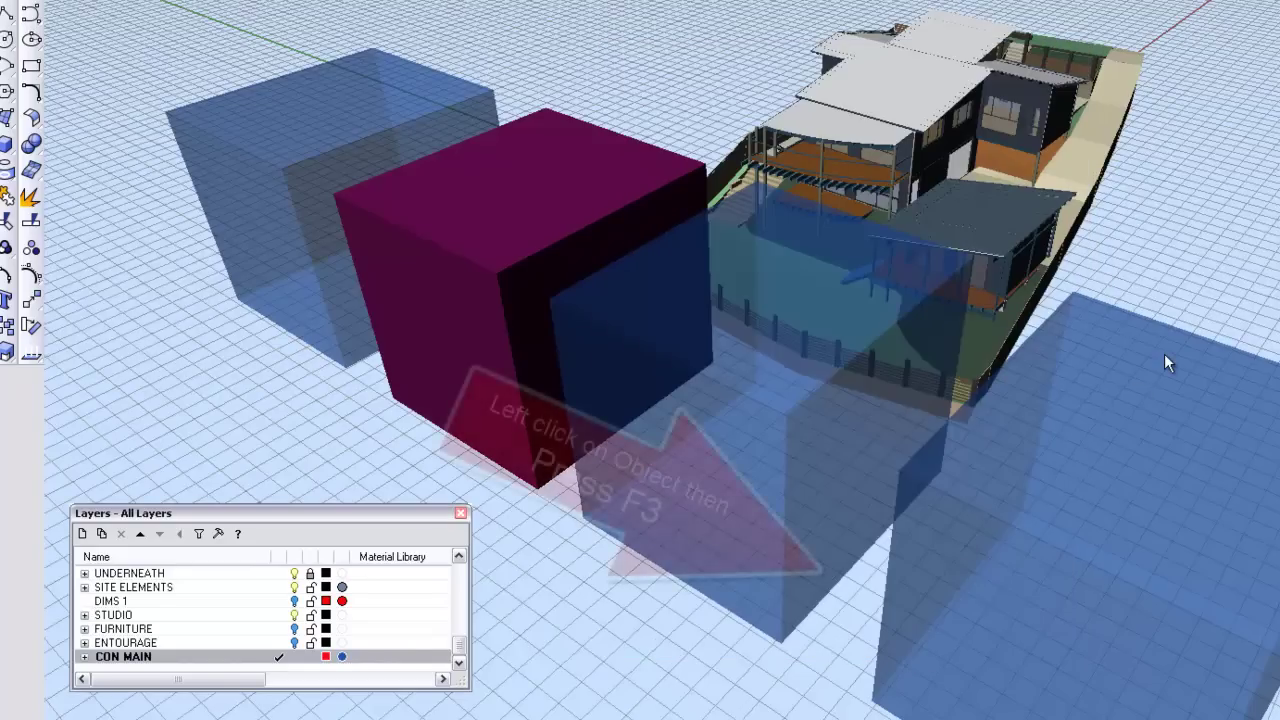
Give the front-right box its own Basic material coloured mid green, keeping transparency 60.
{"action": "left_click", "coordinate": [1165, 355]}
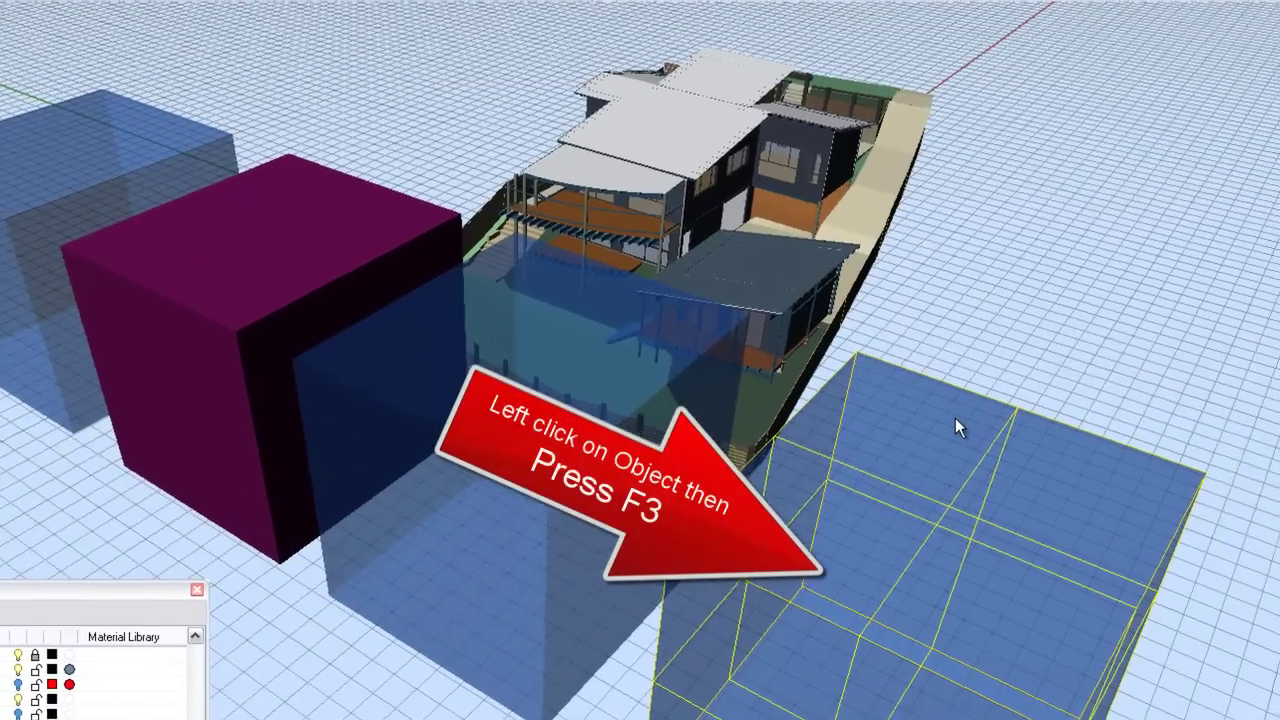
{"action": "key", "text": "F3"}
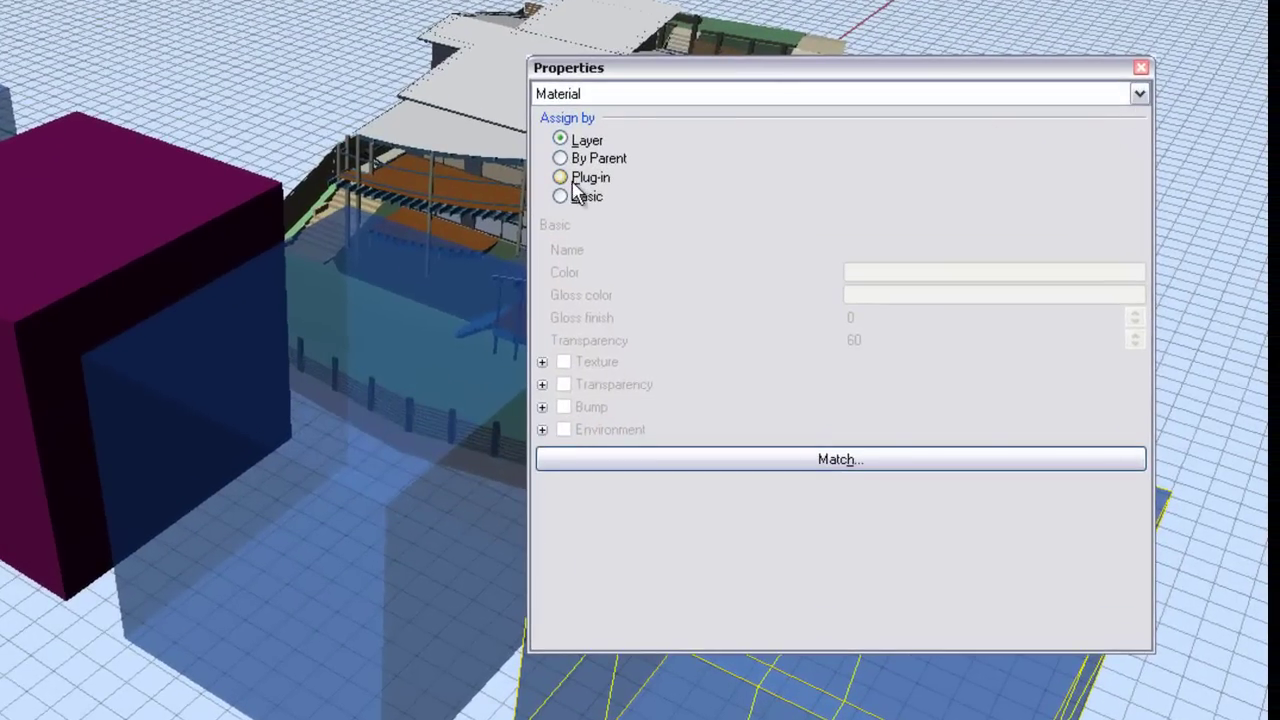
{"action": "left_click", "coordinate": [562, 198]}
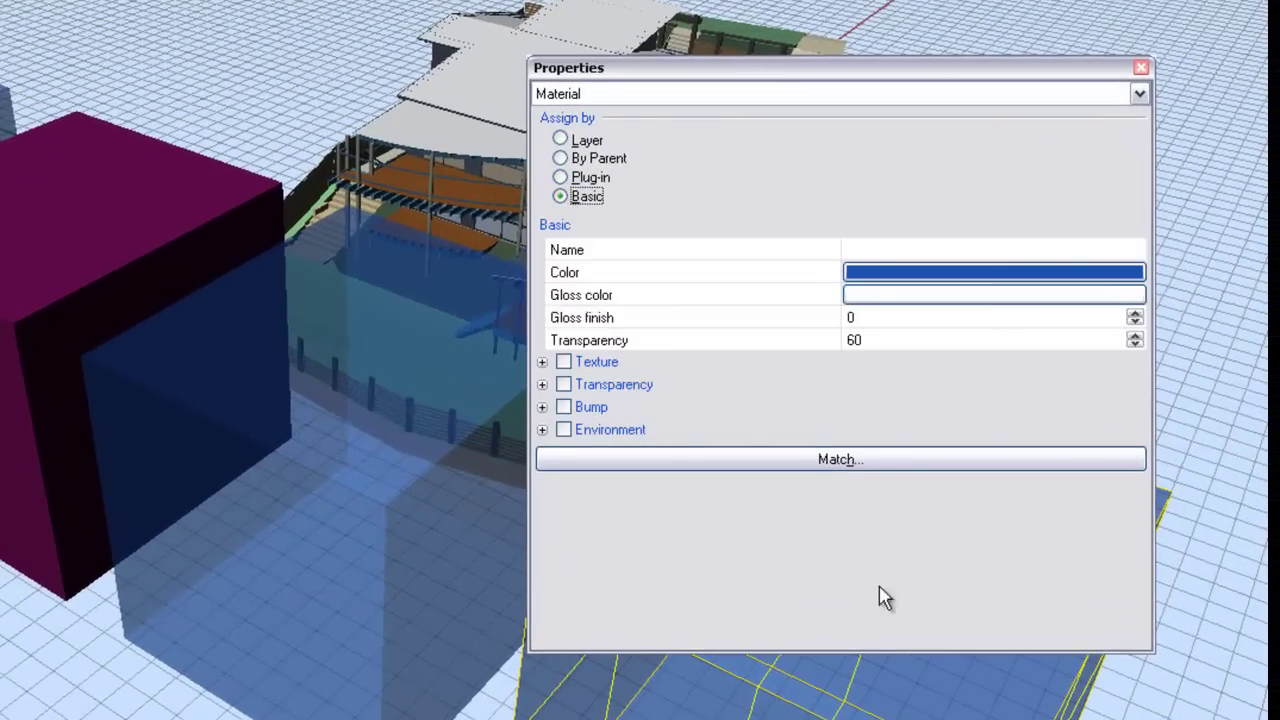
{"action": "left_click_drag", "start_coordinate": [880, 648], "coordinate": [880, 718]}
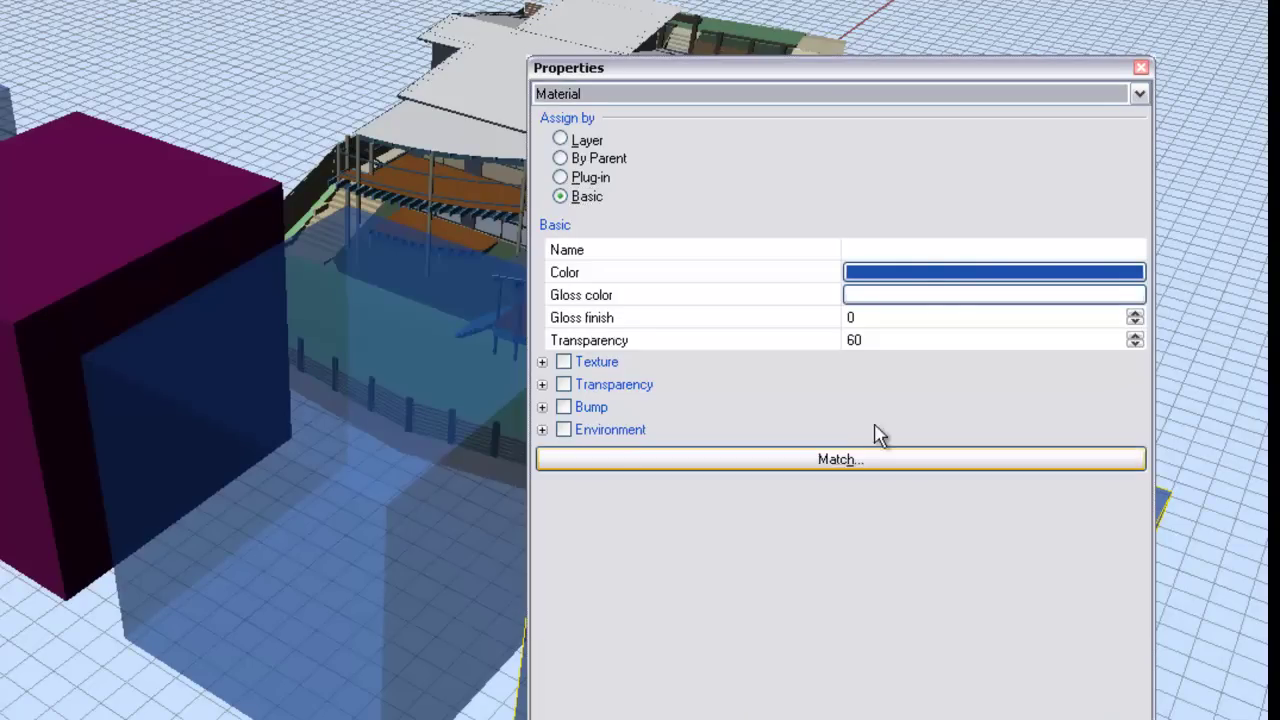
{"action": "left_click", "coordinate": [927, 274]}
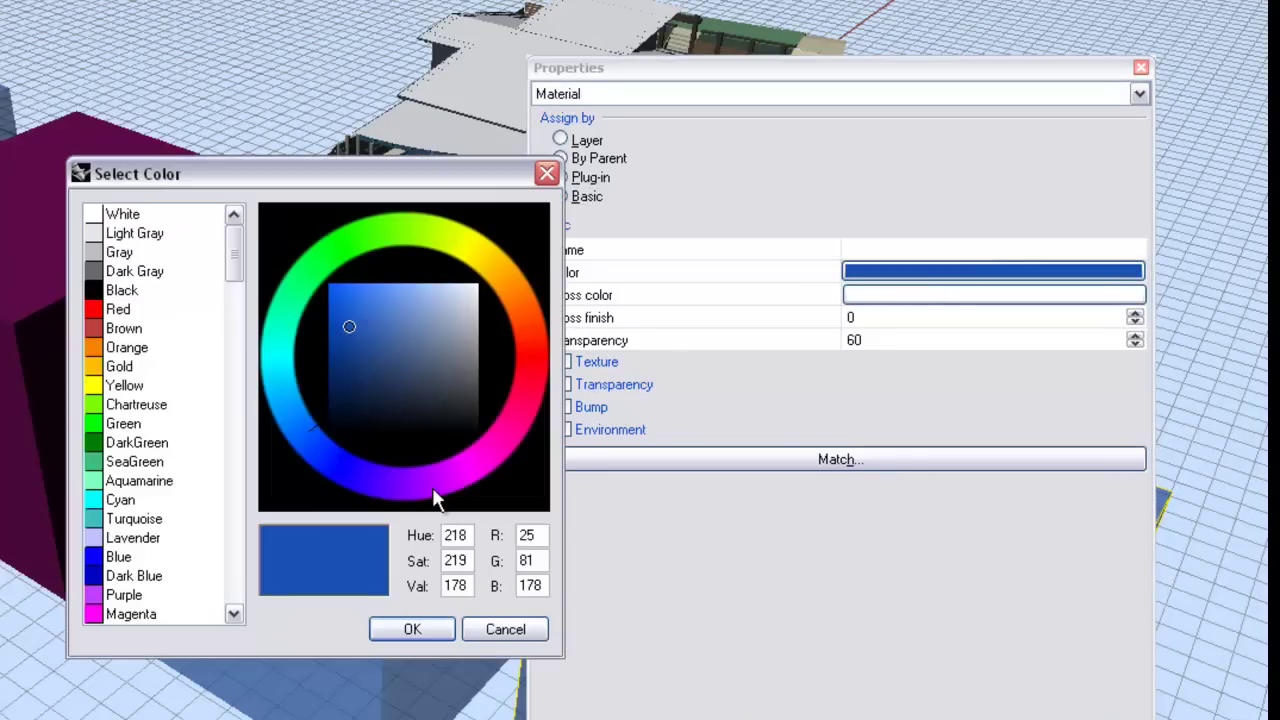
{"action": "left_click", "coordinate": [423, 482]}
{"action": "left_click", "coordinate": [386, 246]}
{"action": "left_click", "coordinate": [343, 341]}
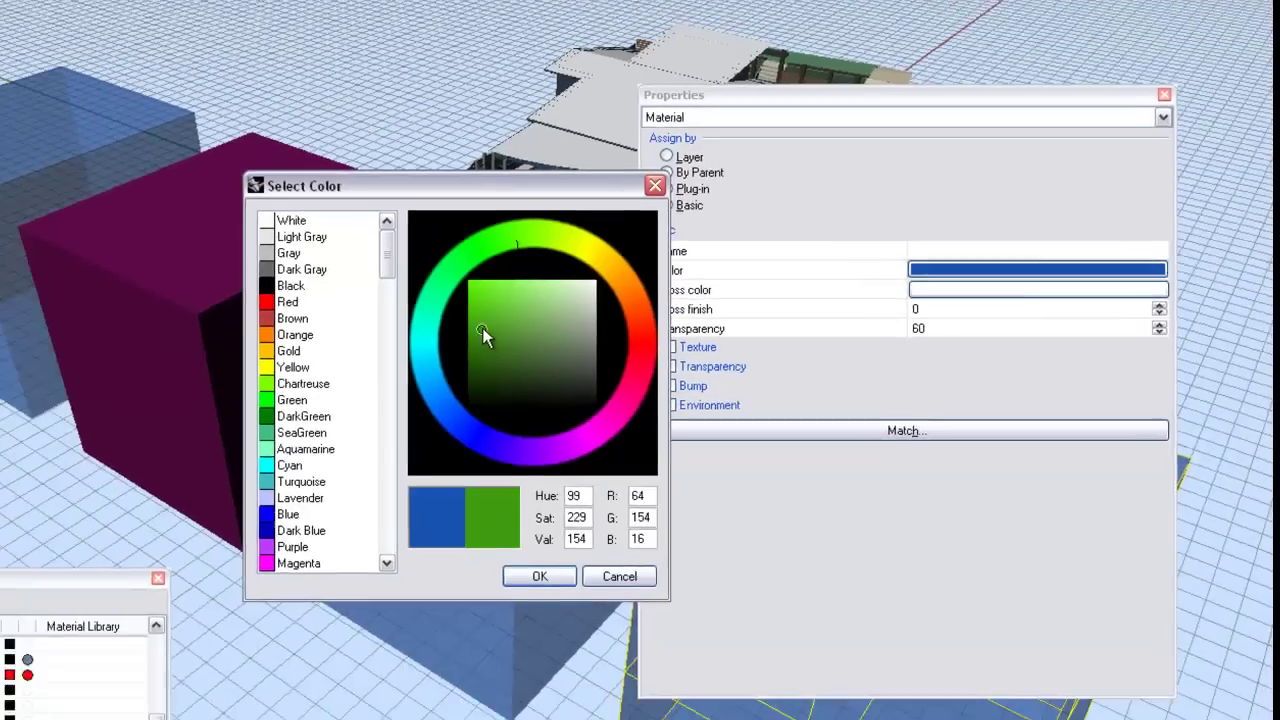
{"action": "left_click", "coordinate": [539, 576]}
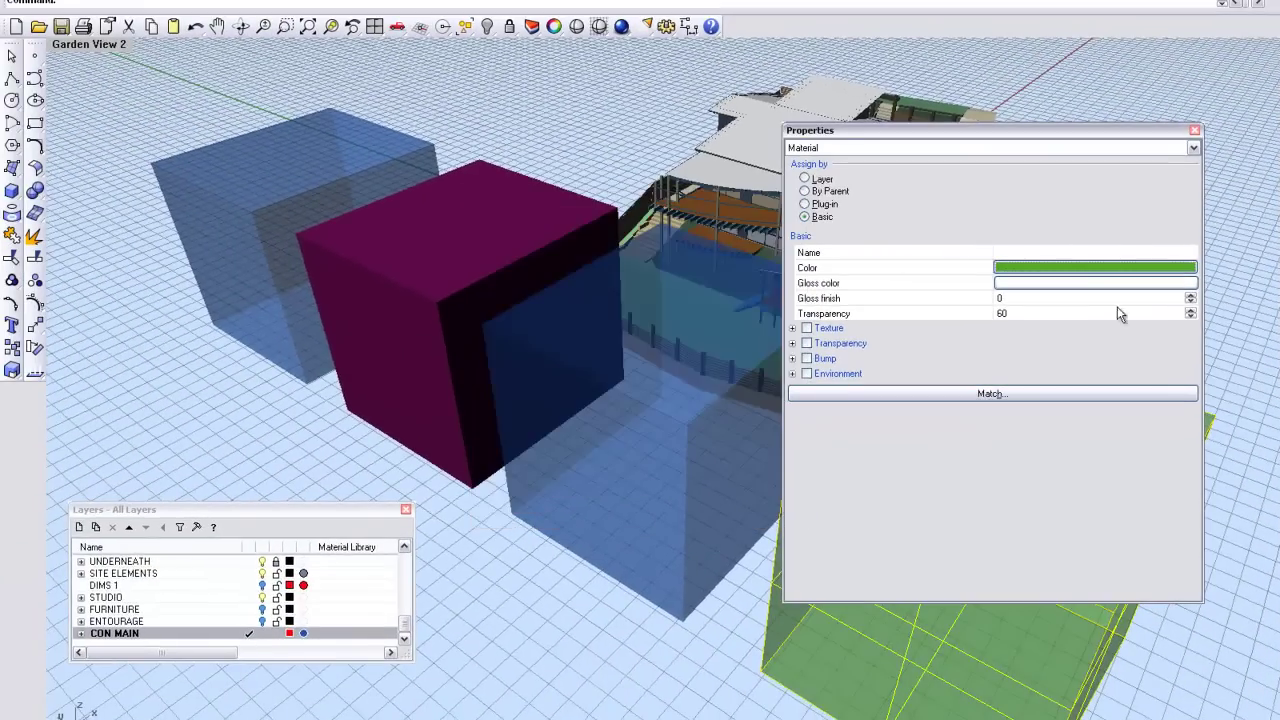
{"action": "left_click", "coordinate": [1194, 130]}
{"action": "key", "text": "Escape"}
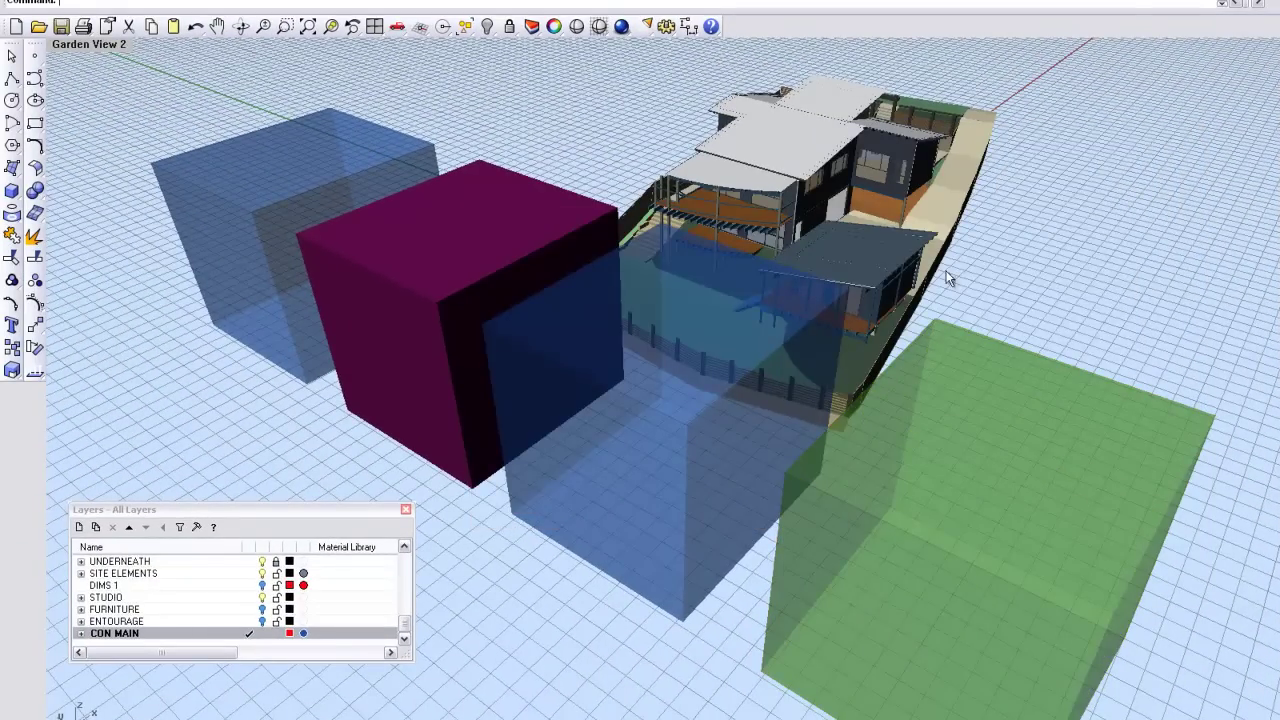